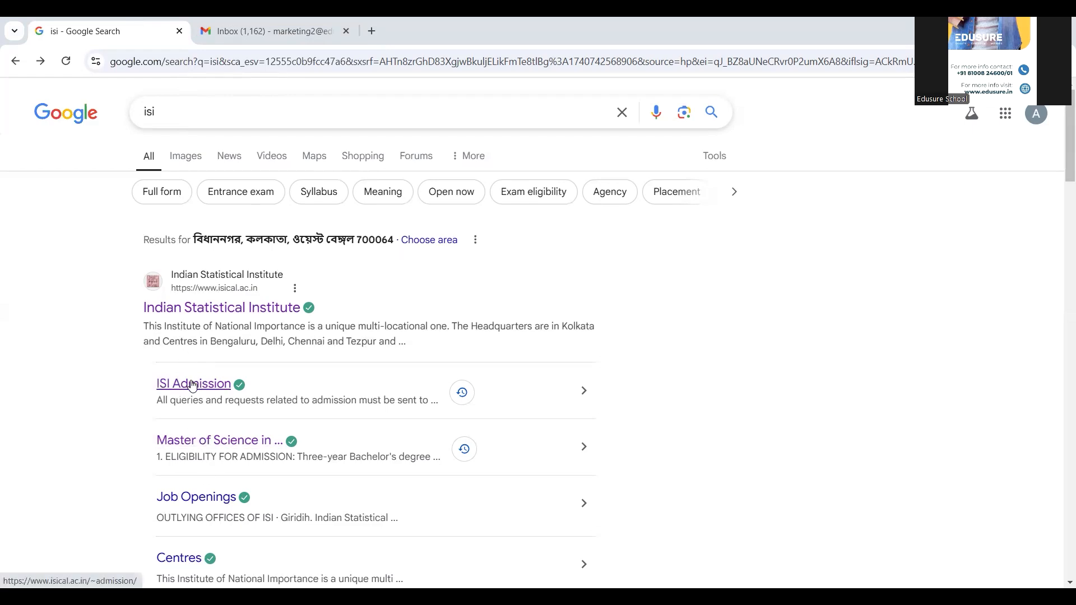
# - Go from the ISI Admission search result to the 2025 application portal and open its registration form
pyautogui.click(193, 385)
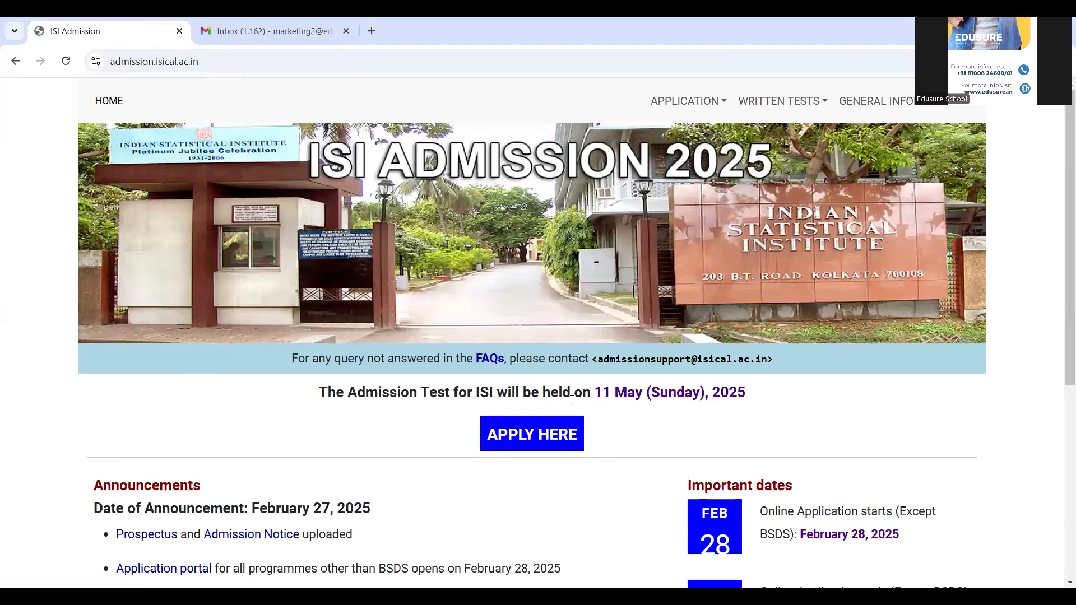
pyautogui.click(551, 439)
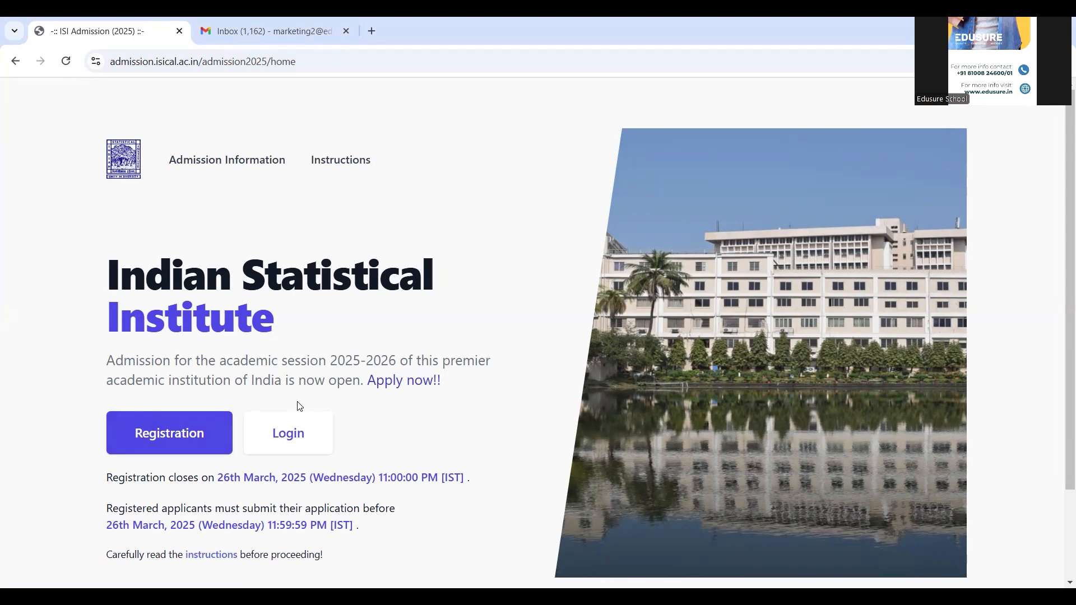
pyautogui.click(138, 435)
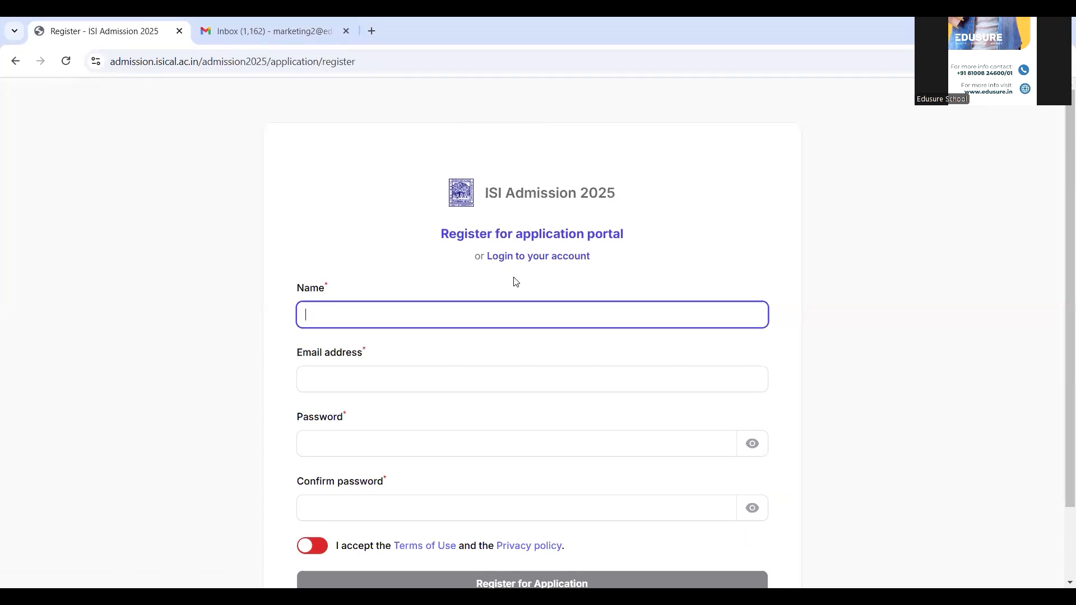
# - Register a portal account with the applicant's name, email address and confirmed password, accepting the Terms of Use and Privacy policy
pyautogui.write('Trial')
pyautogui.write('Help')
pyautogui.press('Tab')
pyautogui.press('Tab')
pyautogui.write('••••••••••')
pyautogui.click(333, 513)
pyautogui.write('••••••••••')
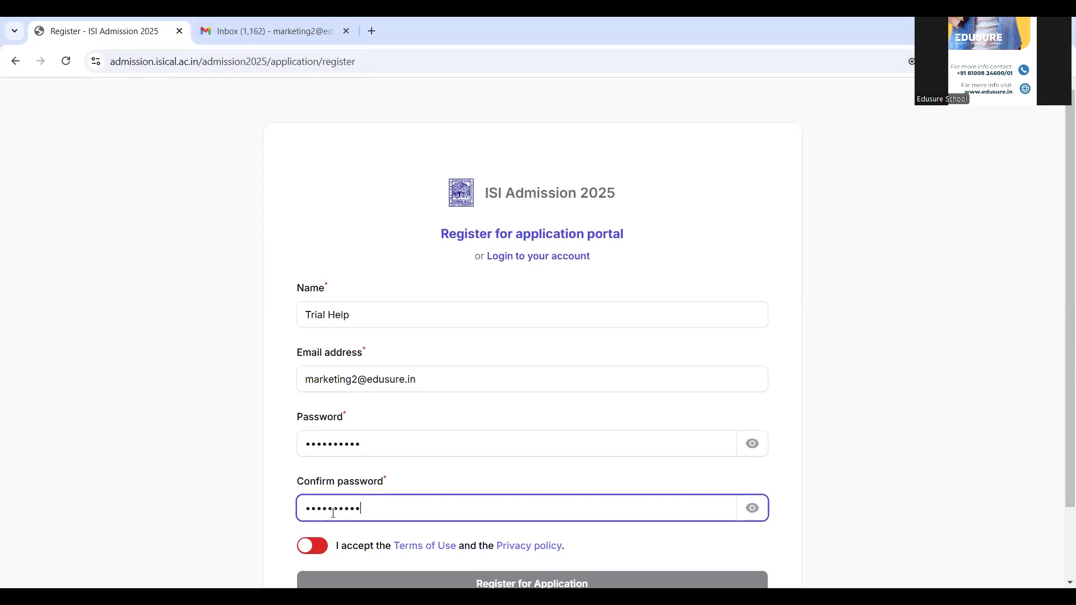
pyautogui.click(321, 550)
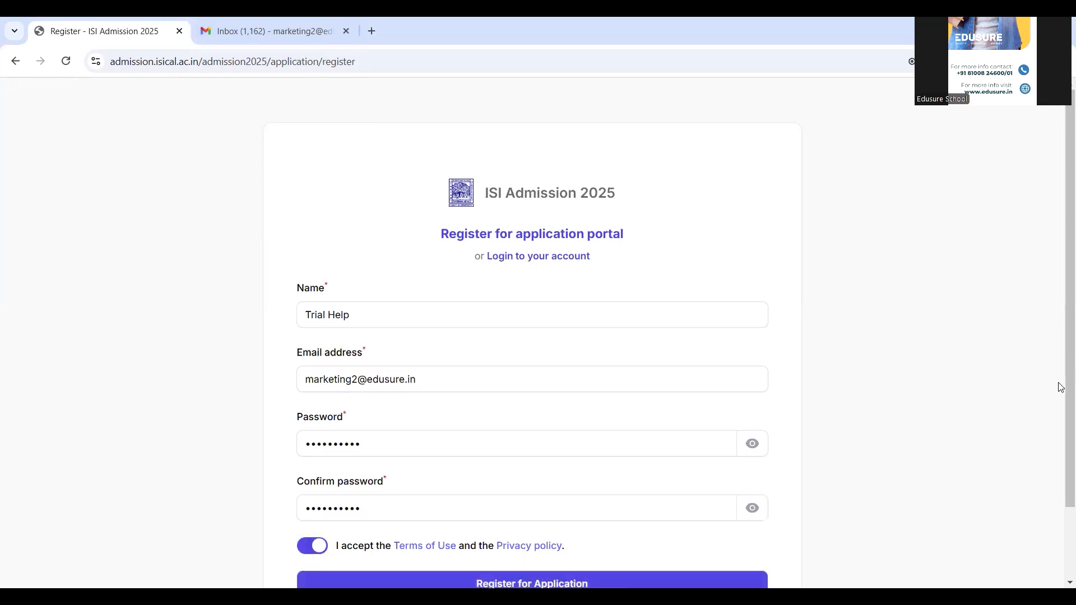
pyautogui.scroll(-1, 1061, 310)
pyautogui.scroll(-1, 1061, 310)
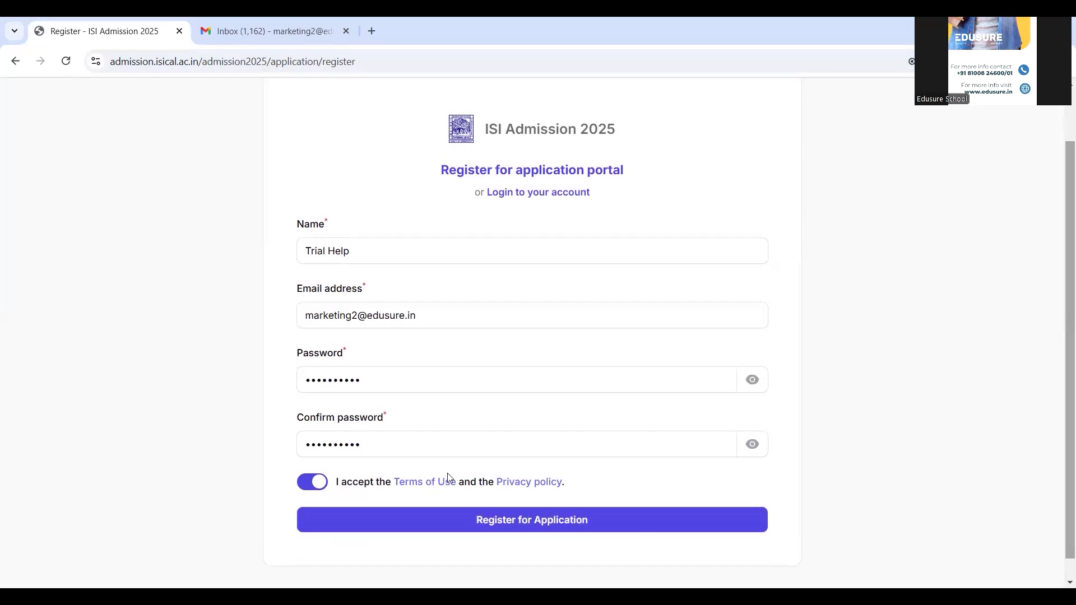
pyautogui.click(512, 520)
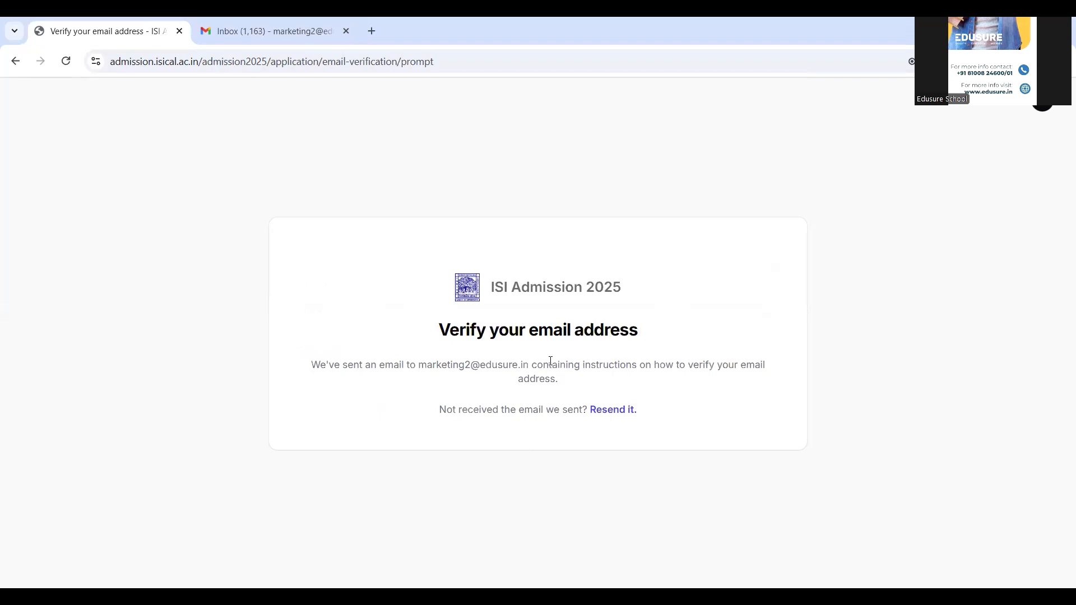
# - Switch to Gmail and verify the email address through the message from ISI Admission 2025
pyautogui.click(266, 34)
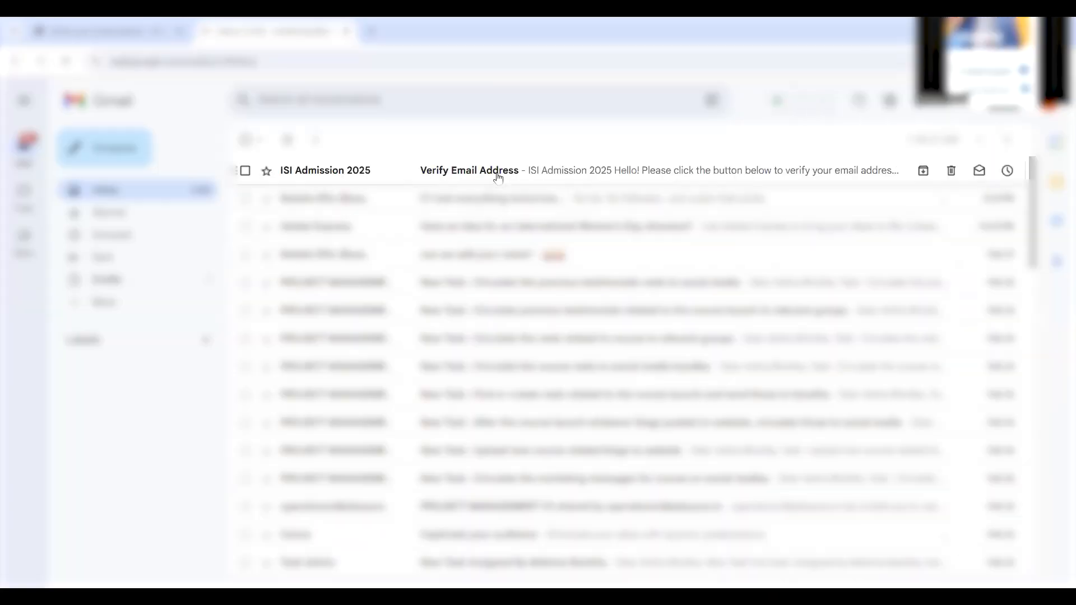
pyautogui.click(498, 172)
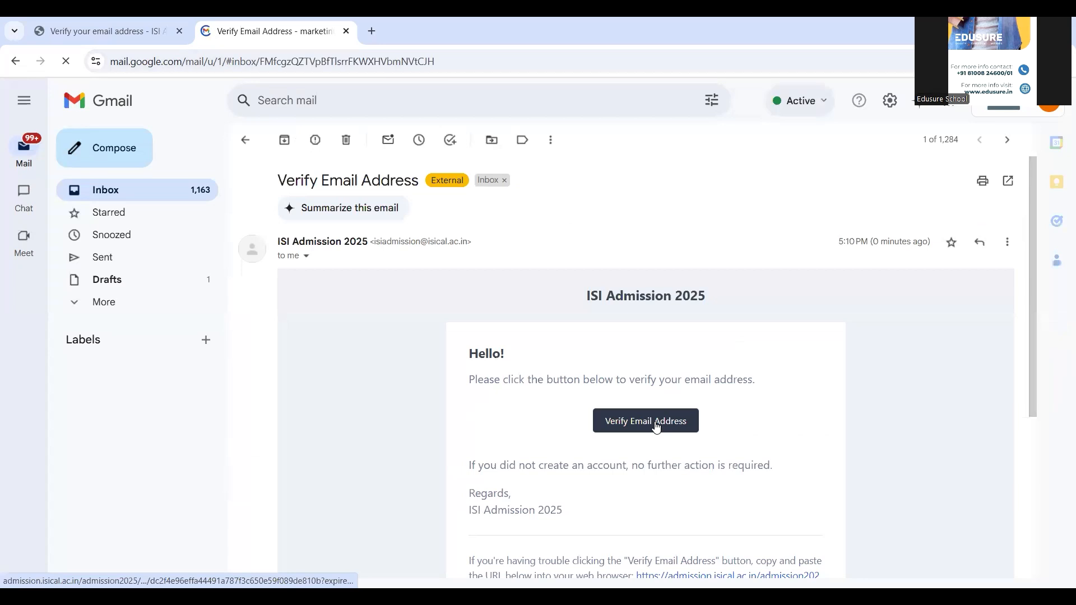
pyautogui.click(657, 426)
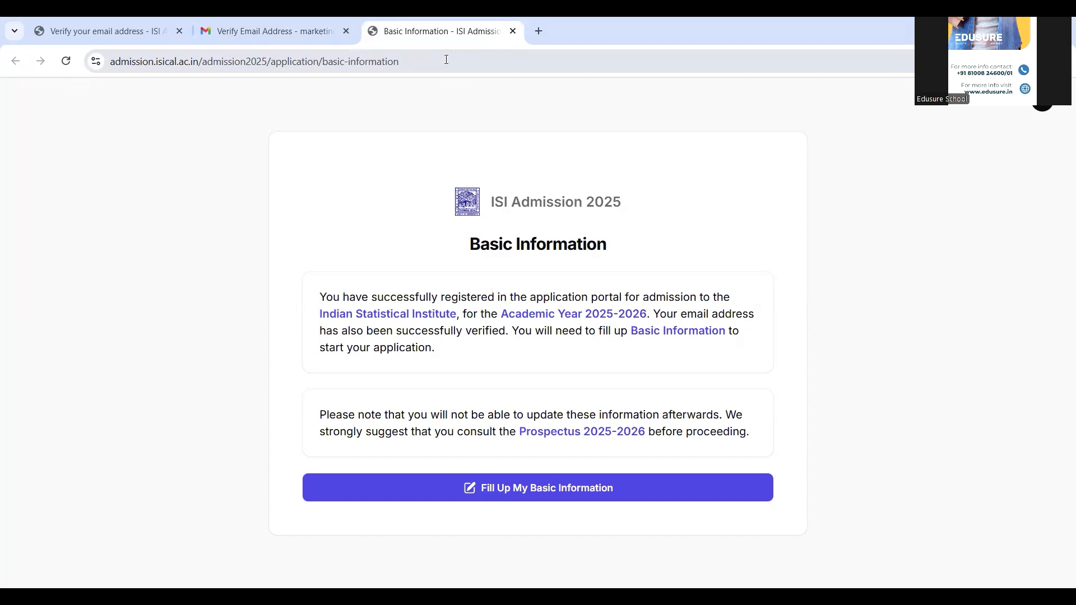
# - Start filling up the basic information and set the applicant type to Indian Citizen
pyautogui.click(548, 490)
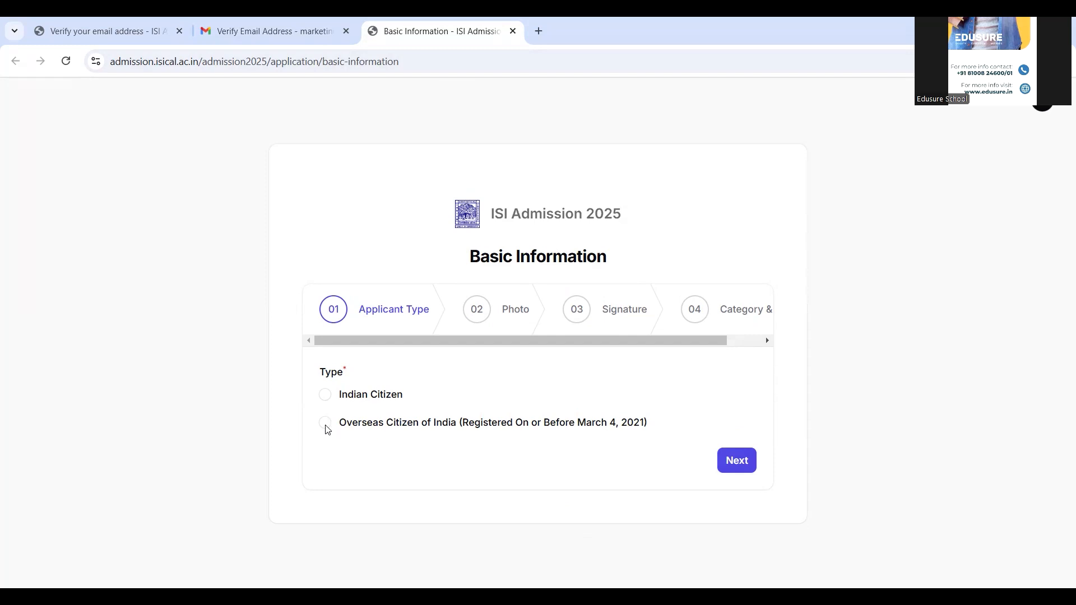
pyautogui.click(325, 395)
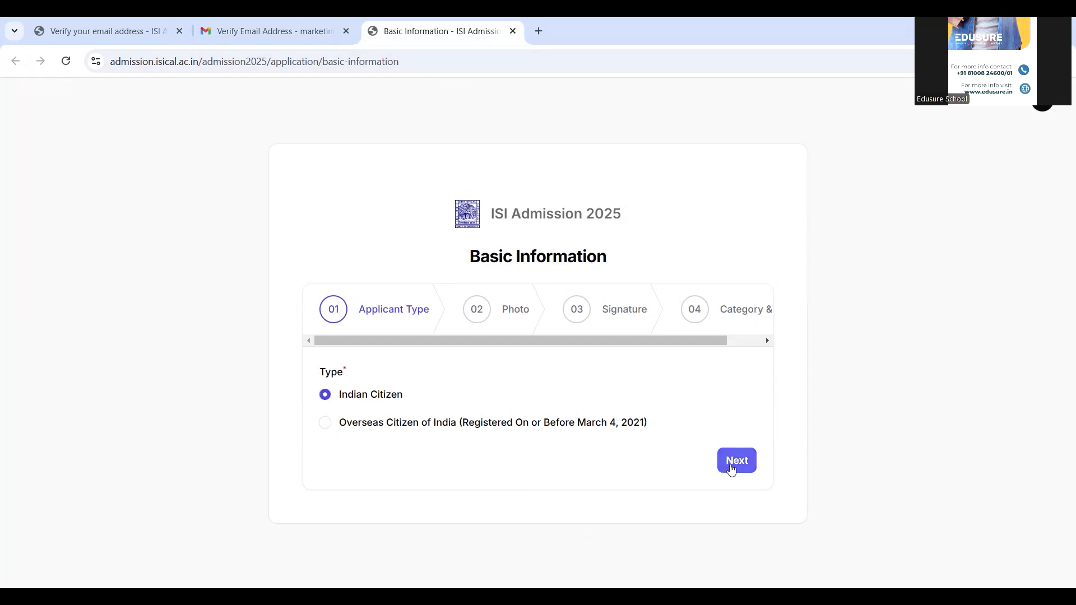
pyautogui.click(732, 470)
# - Upload download (1).jpg as the profile photo and continue to the signature stage
pyautogui.scroll(-2, 528, 288)
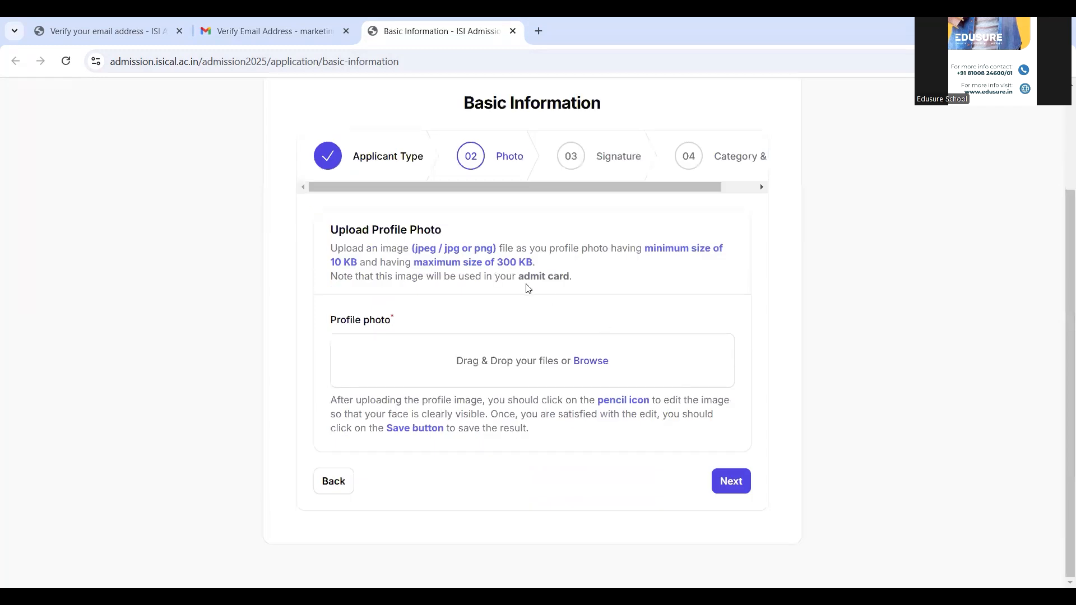
pyautogui.moveTo(646, 248); pyautogui.dragTo(581, 265)
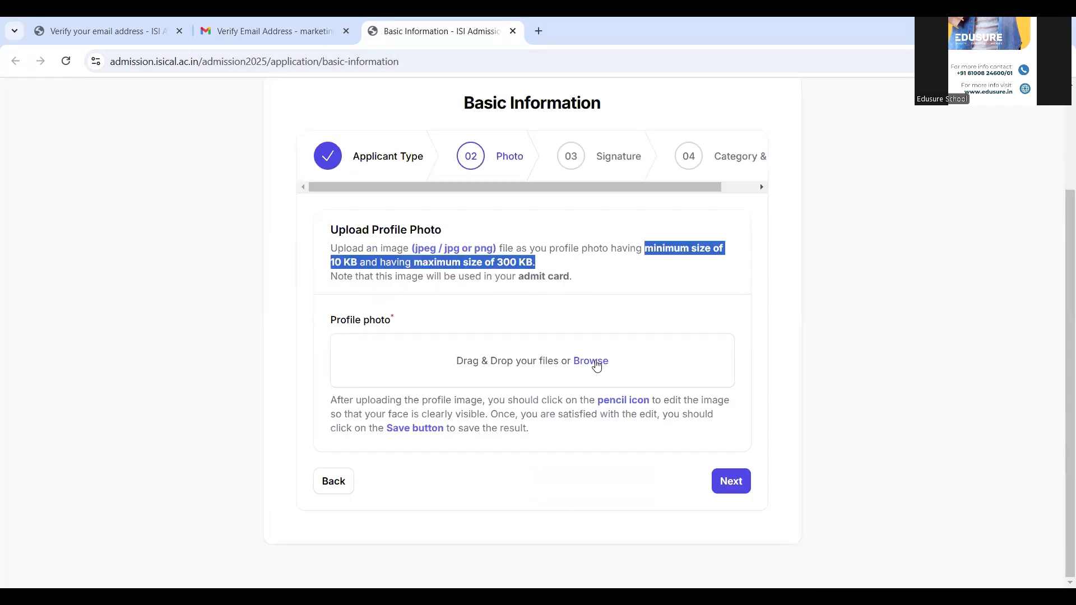
pyautogui.click(596, 362)
pyautogui.doubleClick(184, 167)
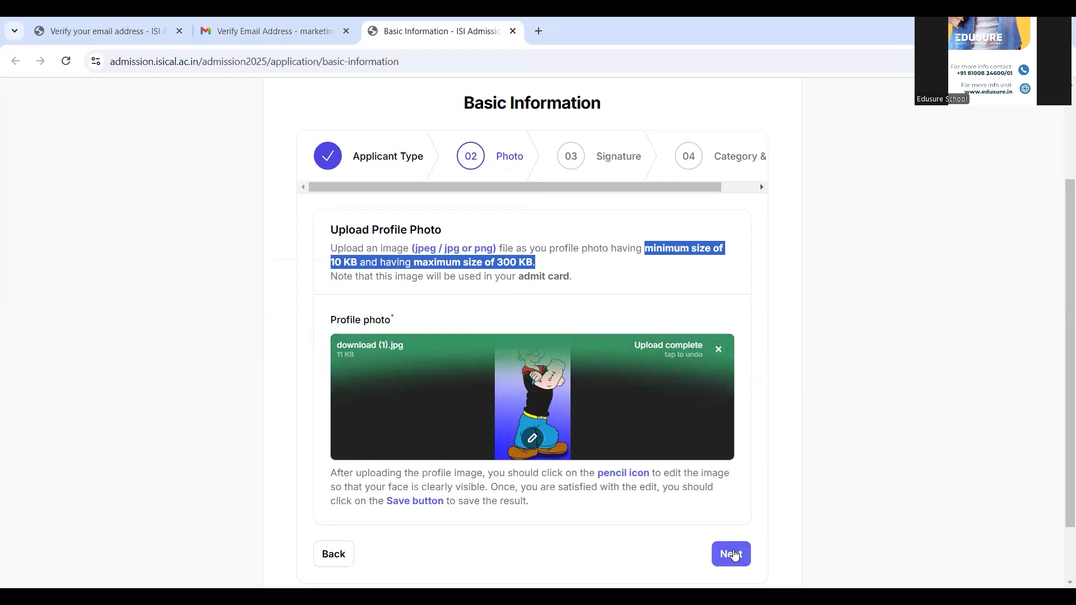
pyautogui.click(732, 554)
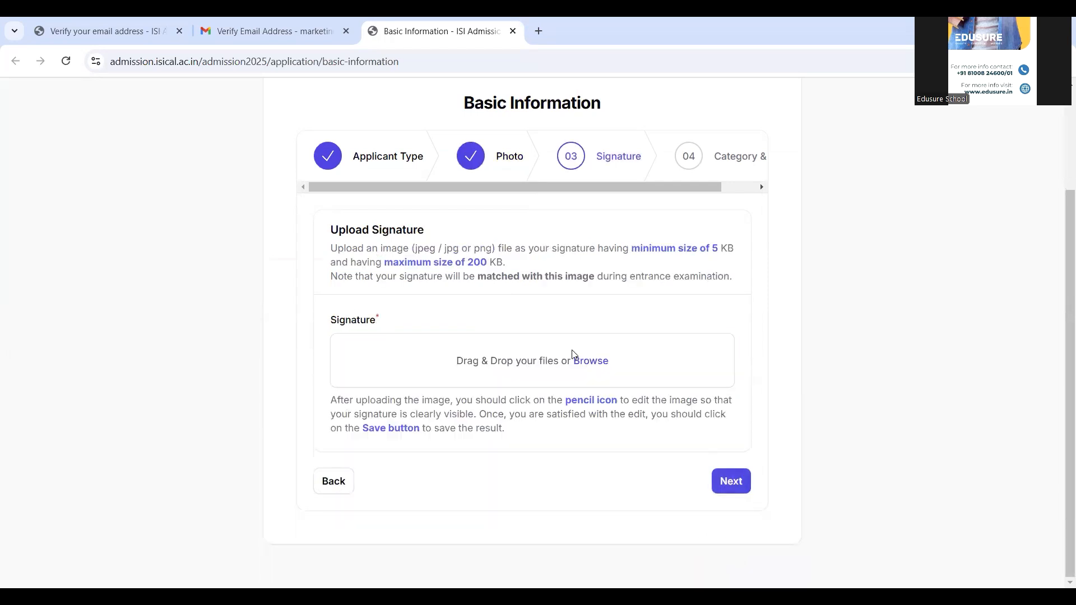
# - Upload download (2).jpg from Downloads as the signature and continue to the Category & PwD stage
pyautogui.moveTo(631, 248); pyautogui.dragTo(643, 264)
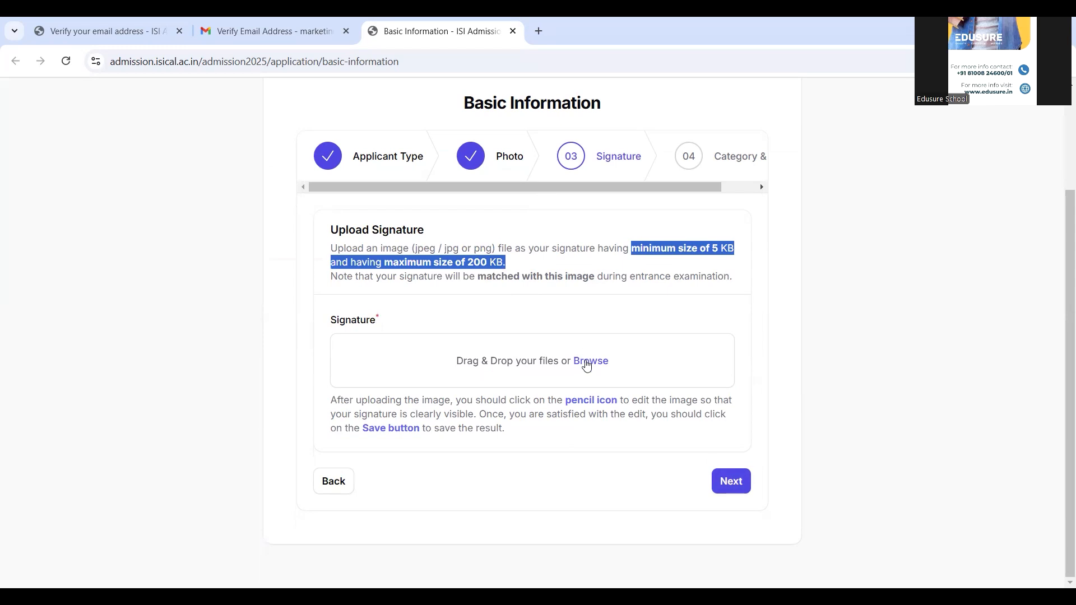
pyautogui.click(586, 365)
pyautogui.click(215, 142)
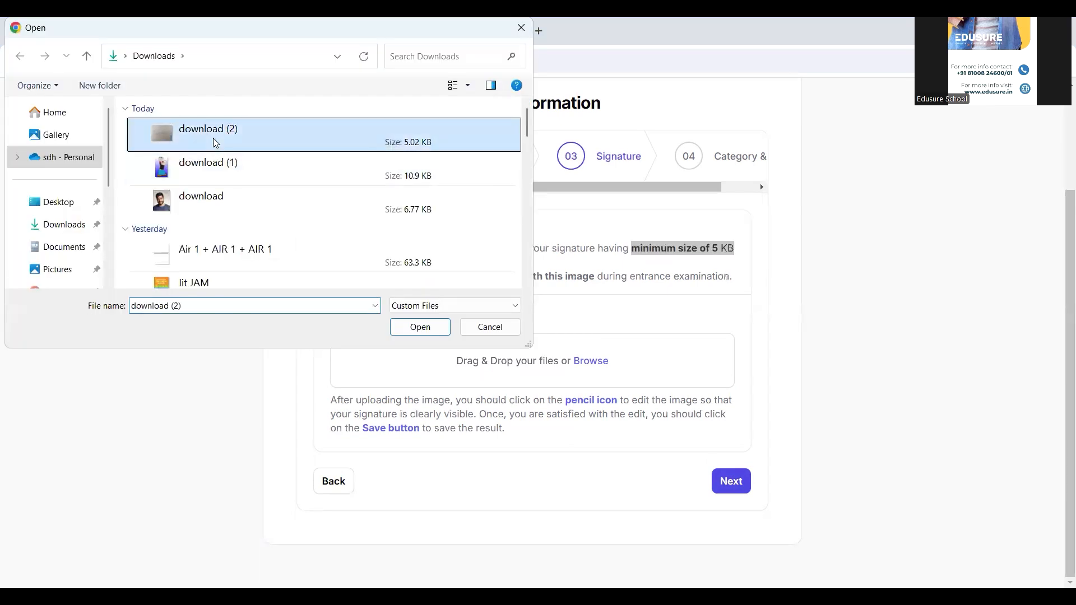
pyautogui.doubleClick(215, 142)
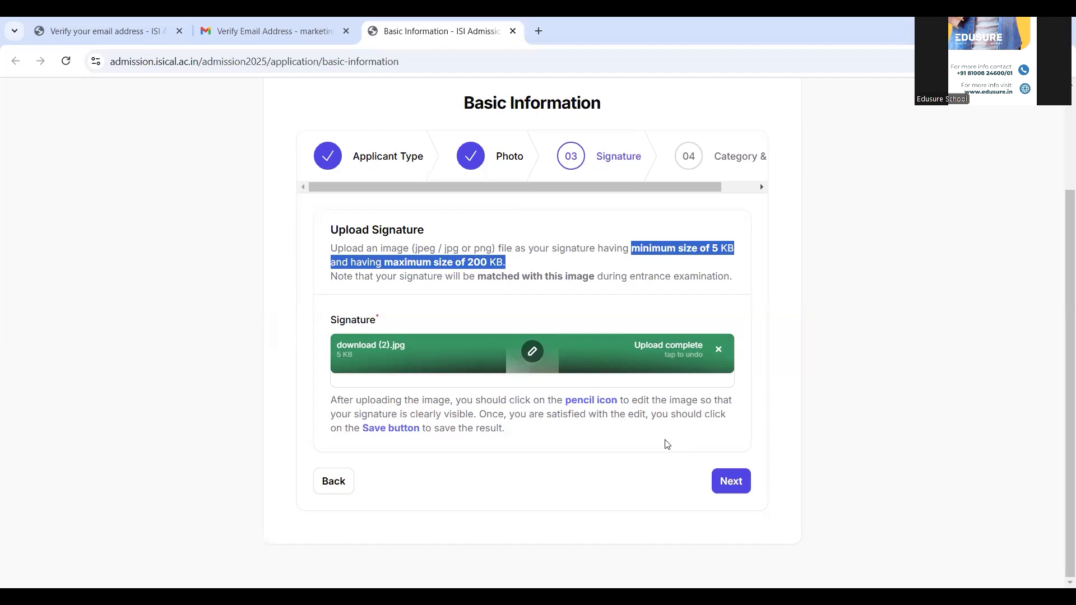
pyautogui.click(738, 484)
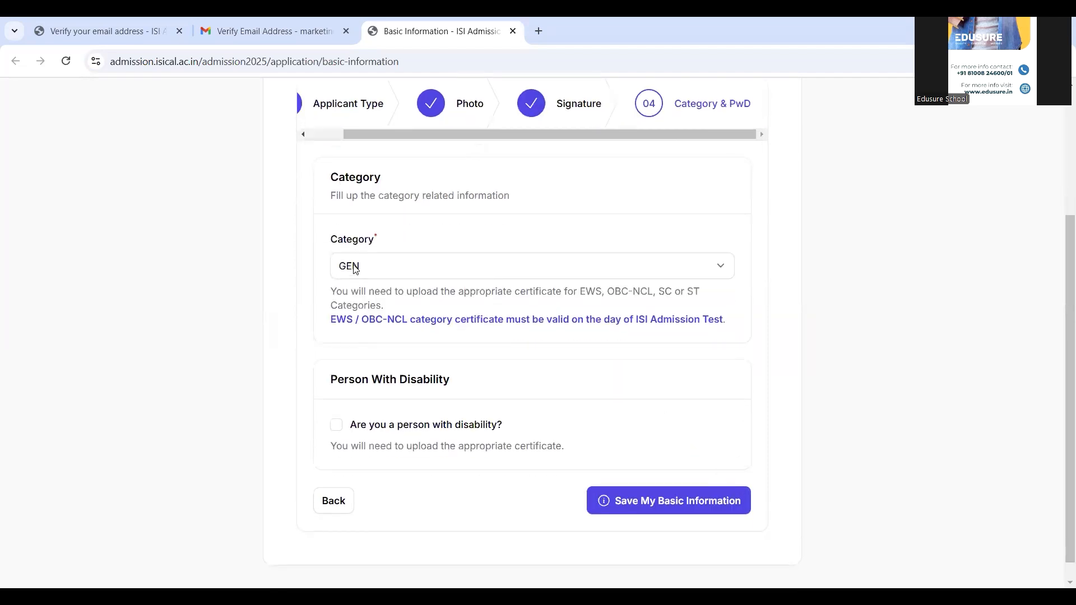
# - Choose GEN as the category, leave the disability option unticked, and save the basic information
pyautogui.click(354, 276)
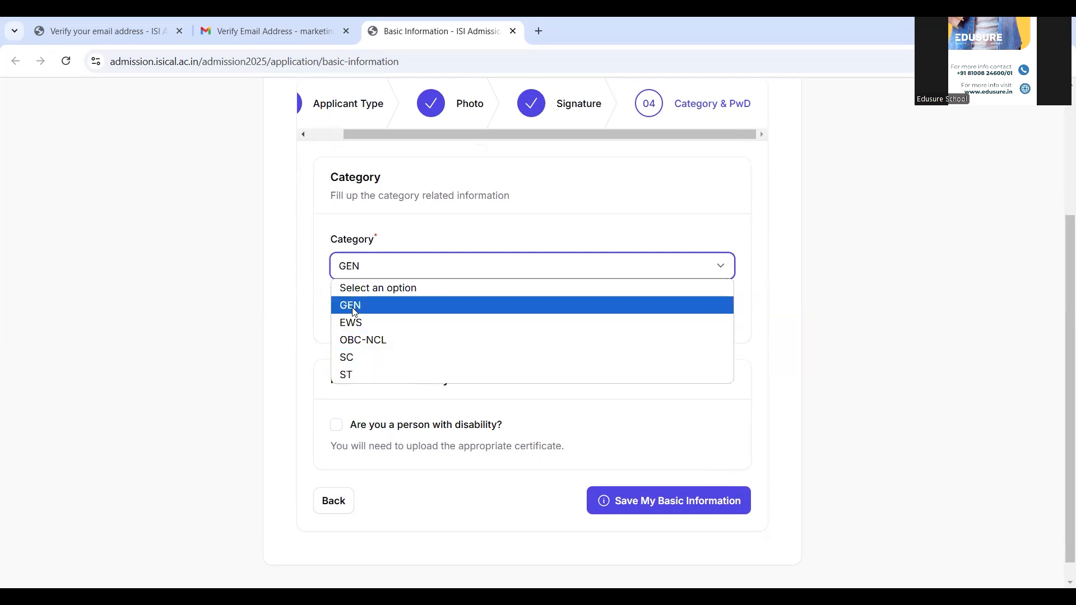
pyautogui.click(355, 312)
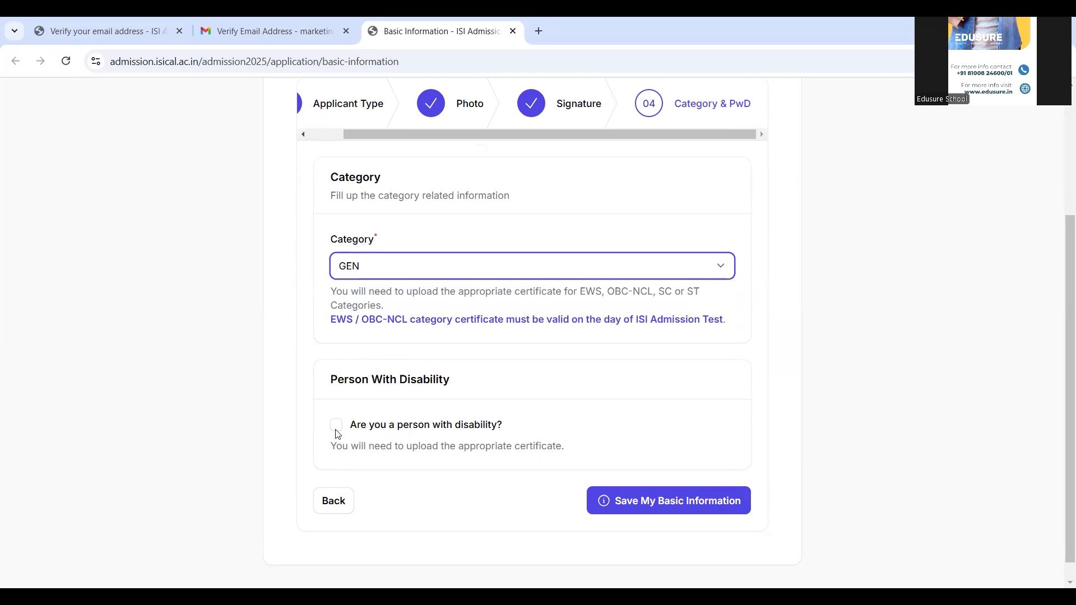
pyautogui.click(668, 502)
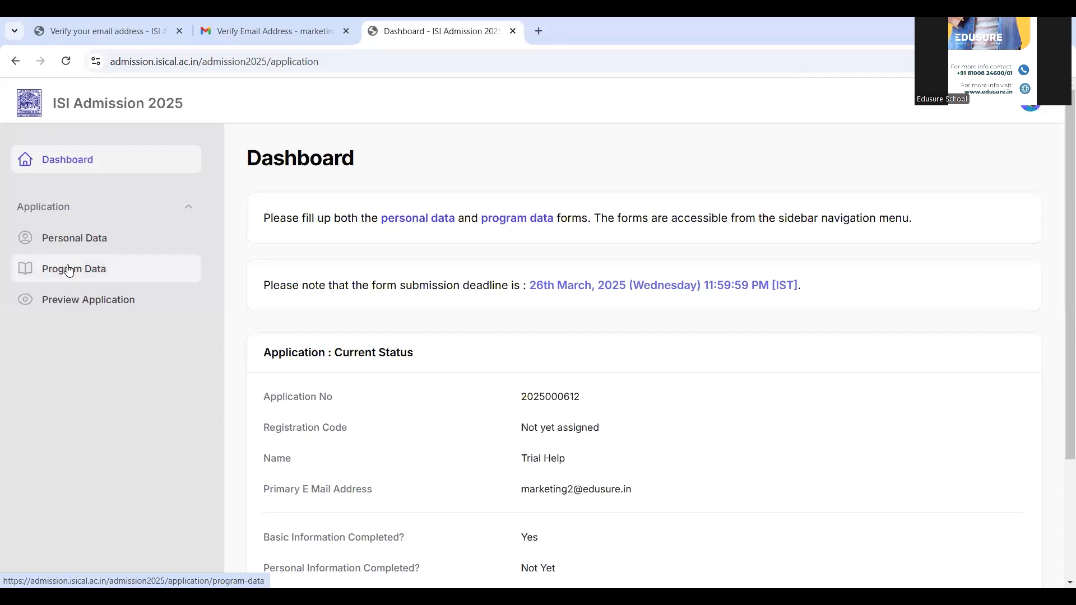
# - Open the Personal Data form, enter the date of birth, set the gender to Female, and continue
pyautogui.click(68, 245)
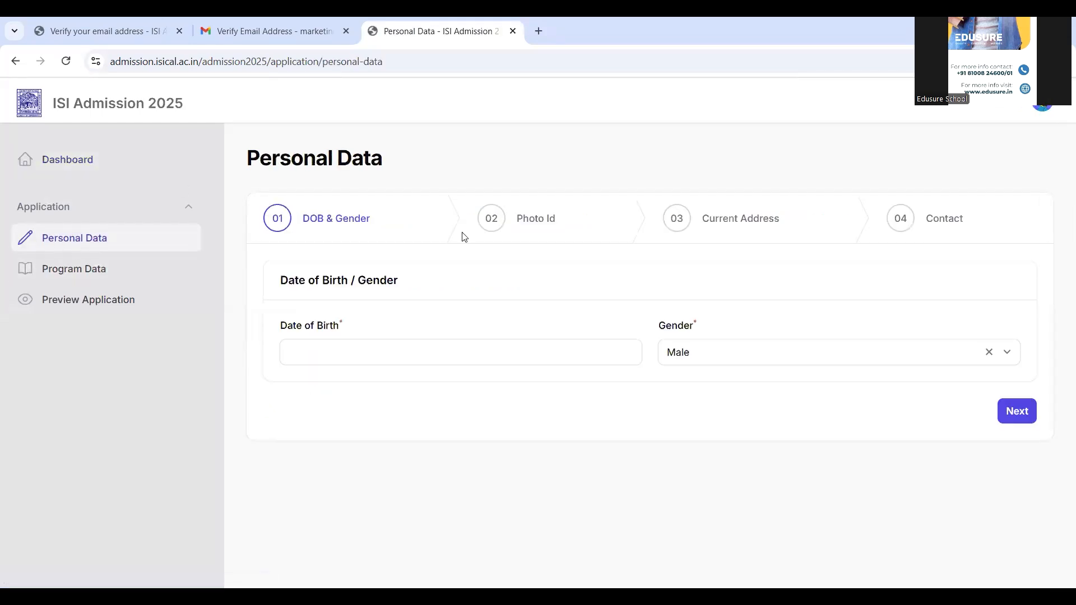
pyautogui.click(447, 356)
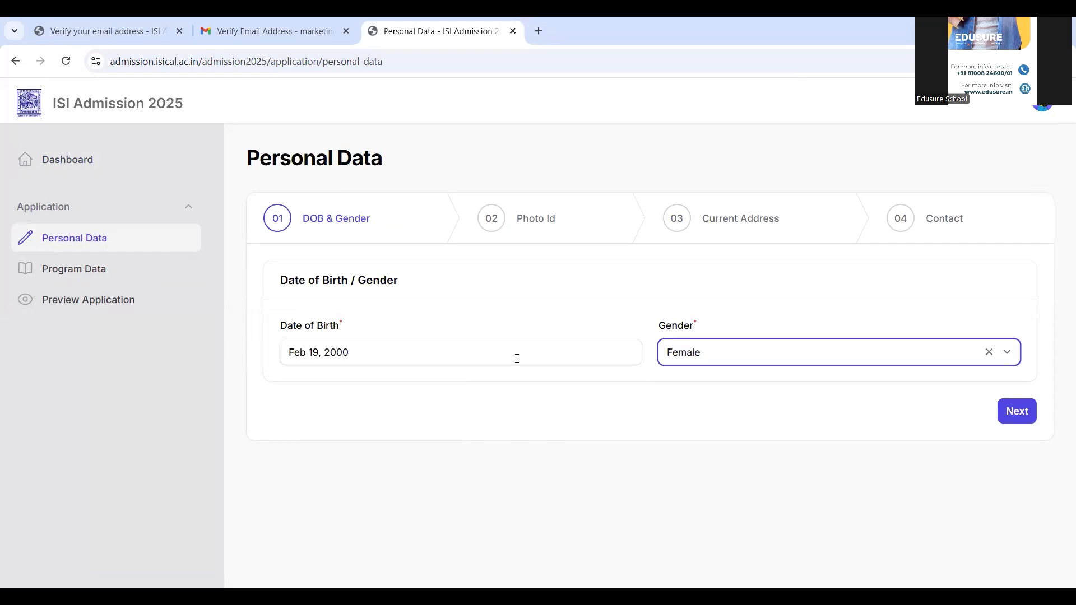
pyautogui.click(1017, 415)
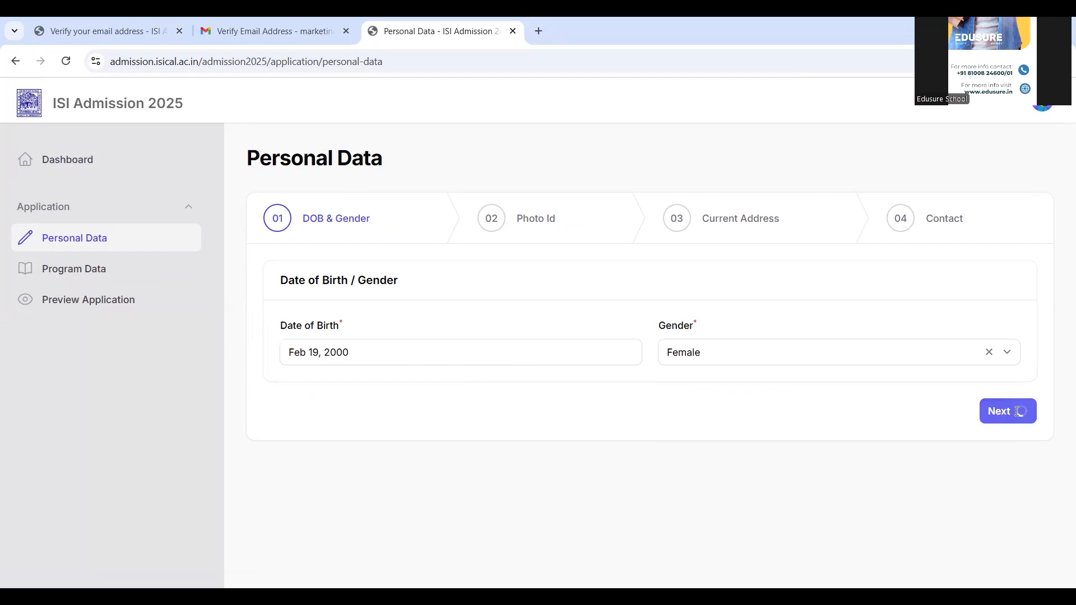
# - Set the photo ID type to Aadhar Card, fill in the photo ID card number, and continue
pyautogui.click(492, 354)
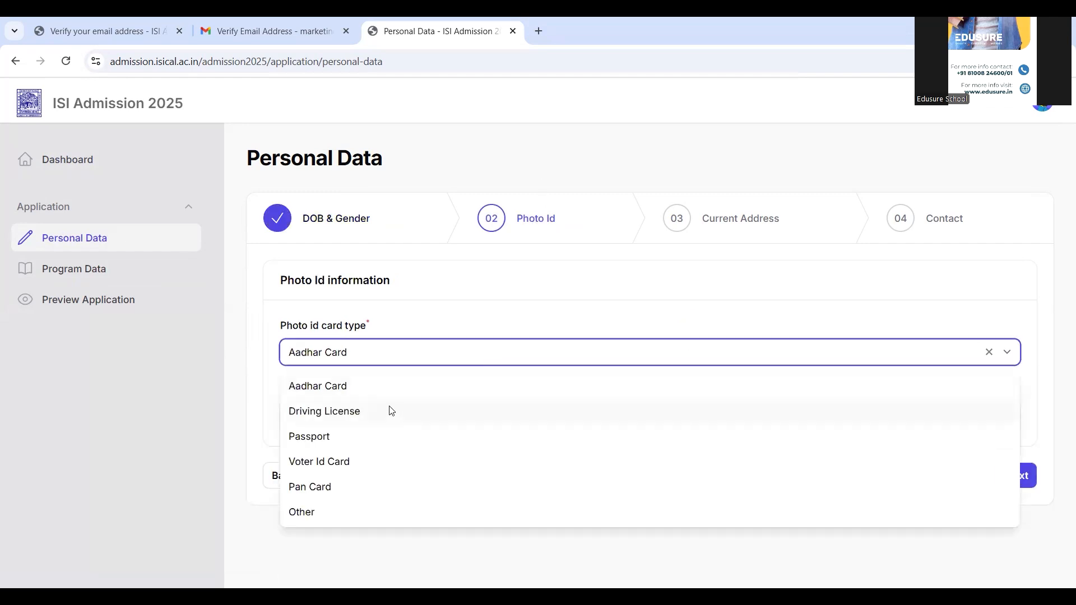
pyautogui.click(354, 385)
pyautogui.click(345, 414)
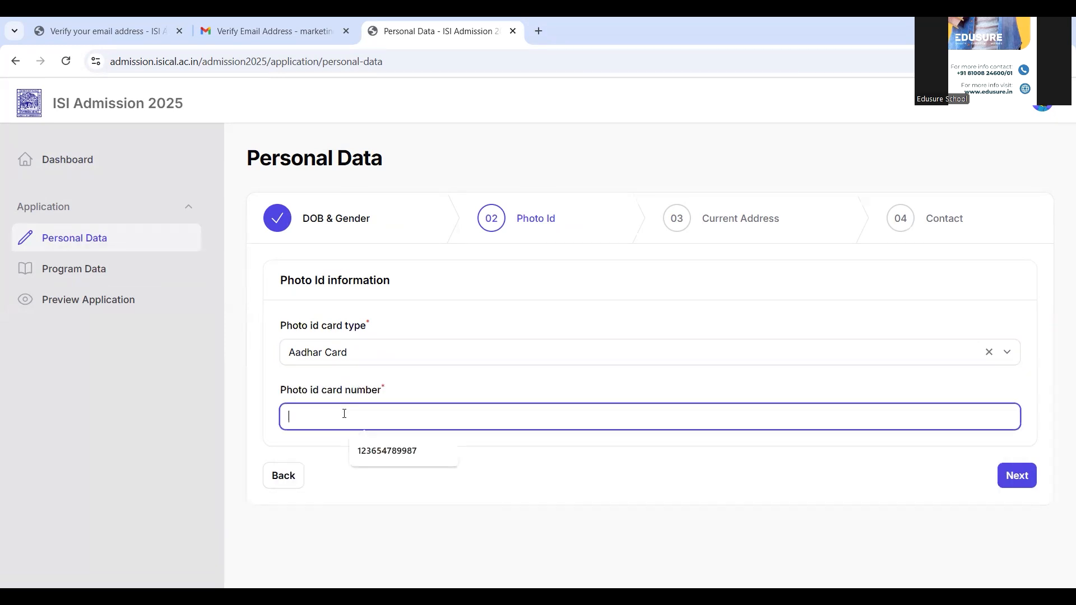
pyautogui.click(377, 453)
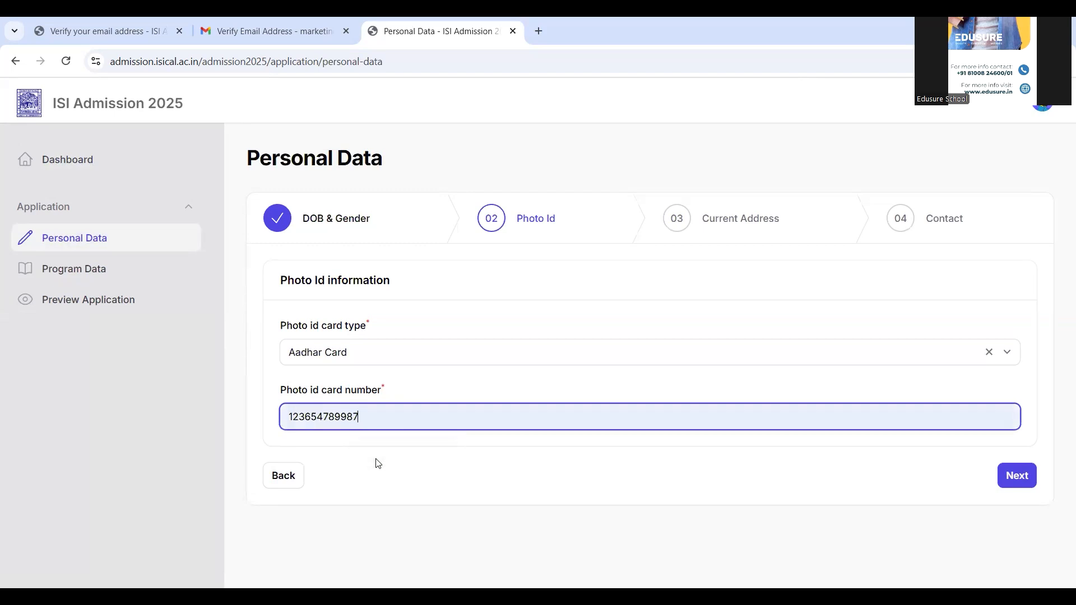
pyautogui.click(1022, 475)
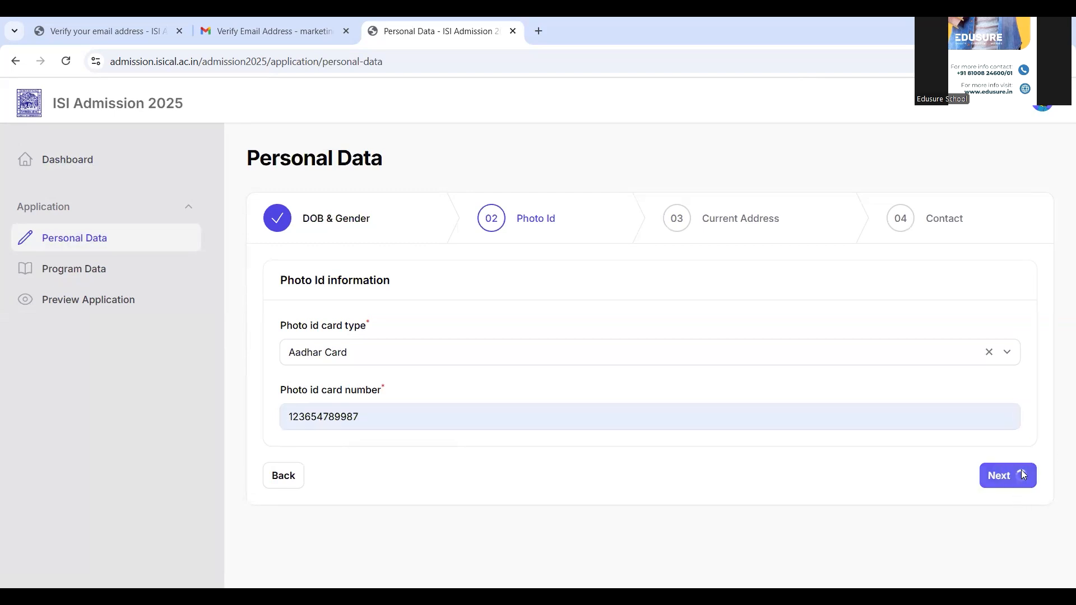
# - Fill in line 1 of the current address in India and choose West Bengal as the state and Kolkata as the district
pyautogui.click(590, 289)
pyautogui.click(393, 327)
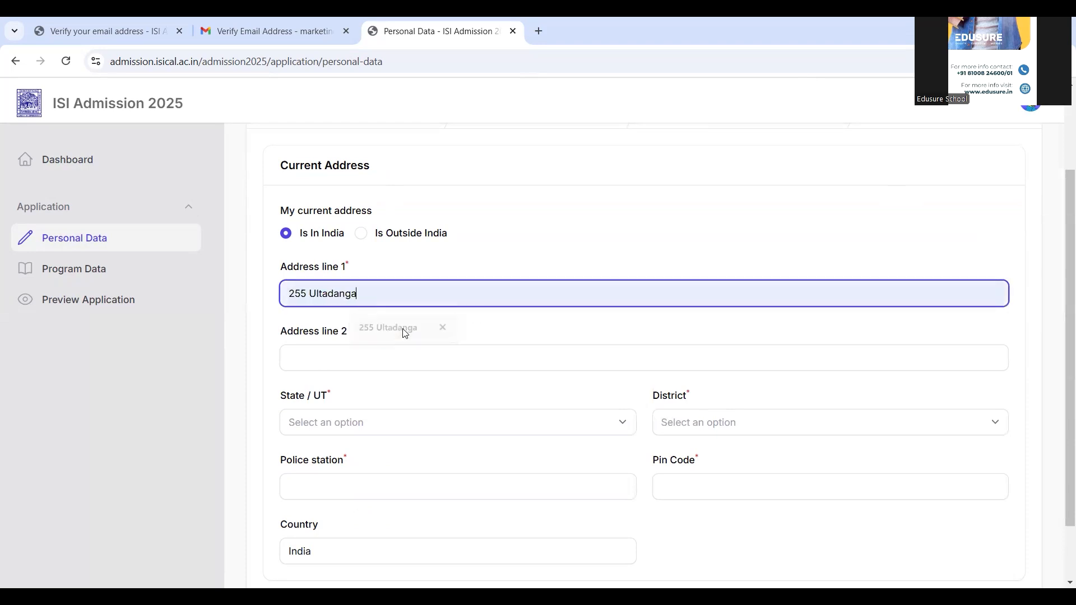
pyautogui.click(387, 424)
pyautogui.write('we')
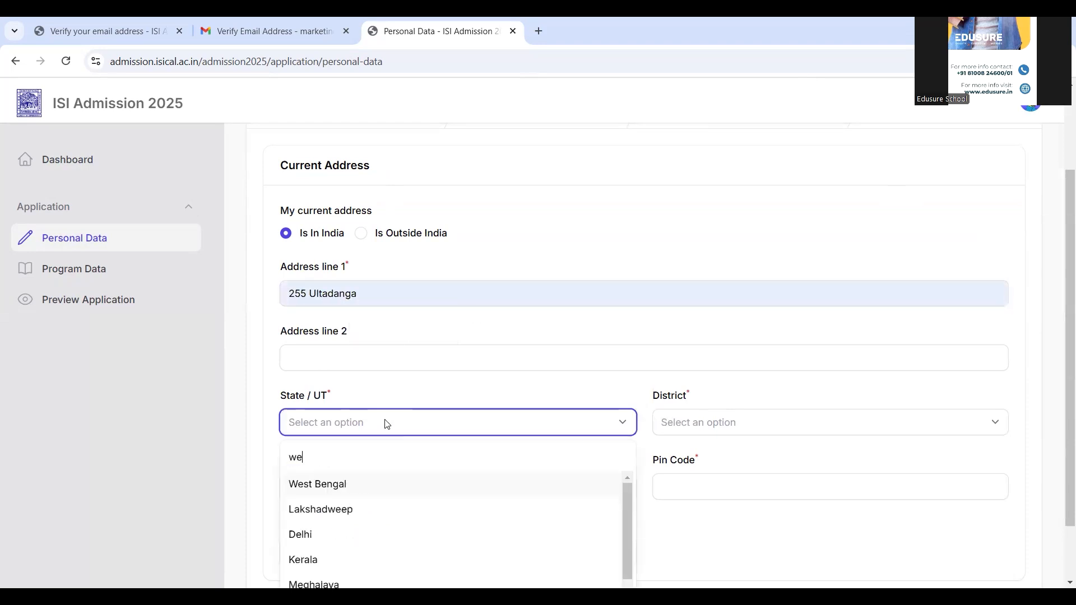
pyautogui.click(348, 485)
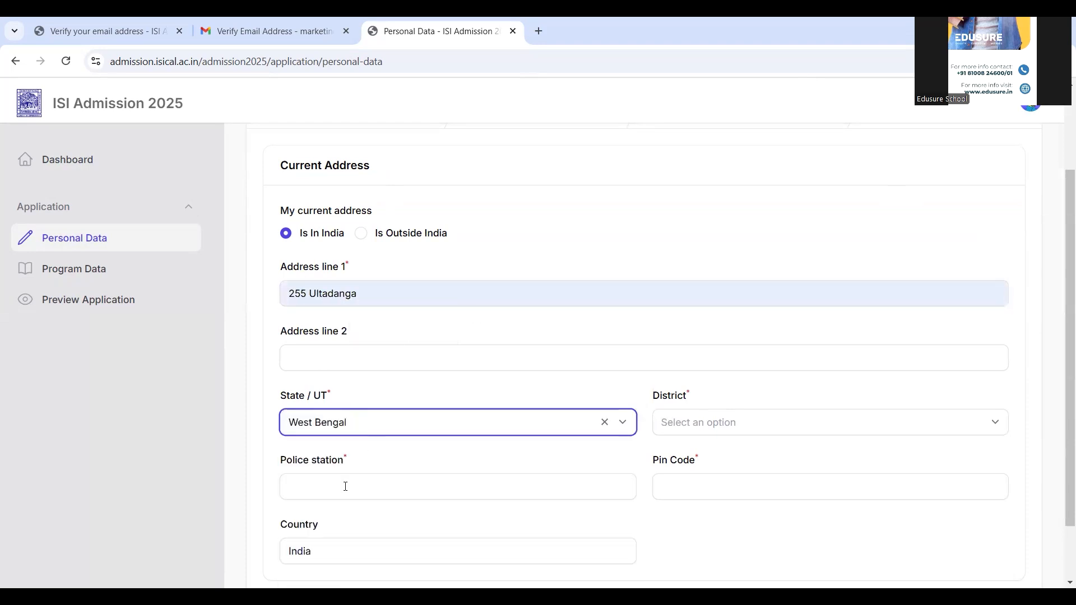
pyautogui.click(739, 432)
pyautogui.write('ko')
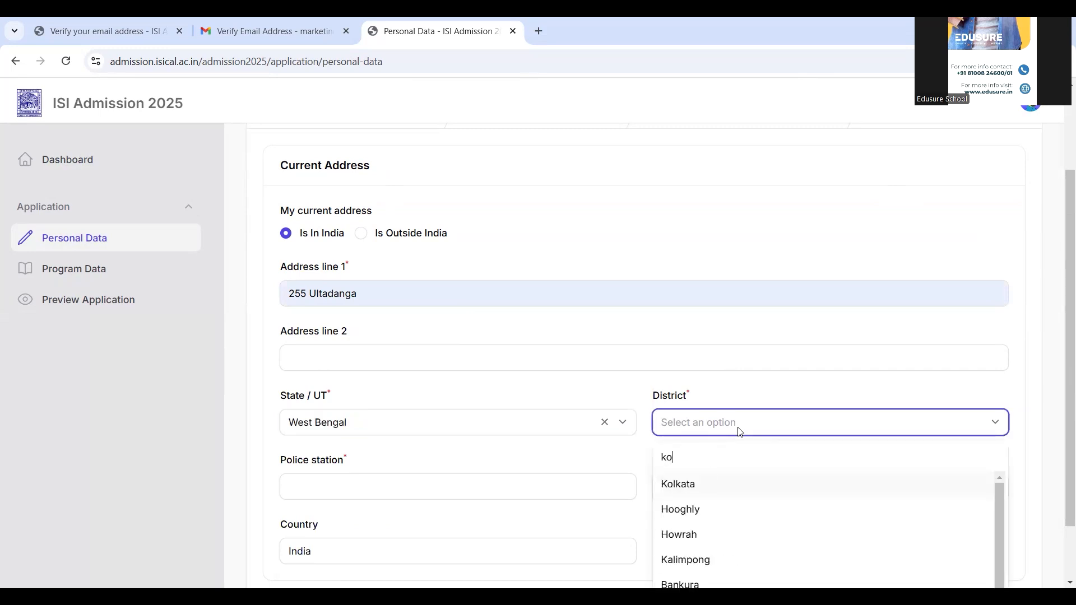
pyautogui.click(690, 484)
# - Fill in the current address's police station and postal pin code, and continue to the Contact stage
pyautogui.click(583, 488)
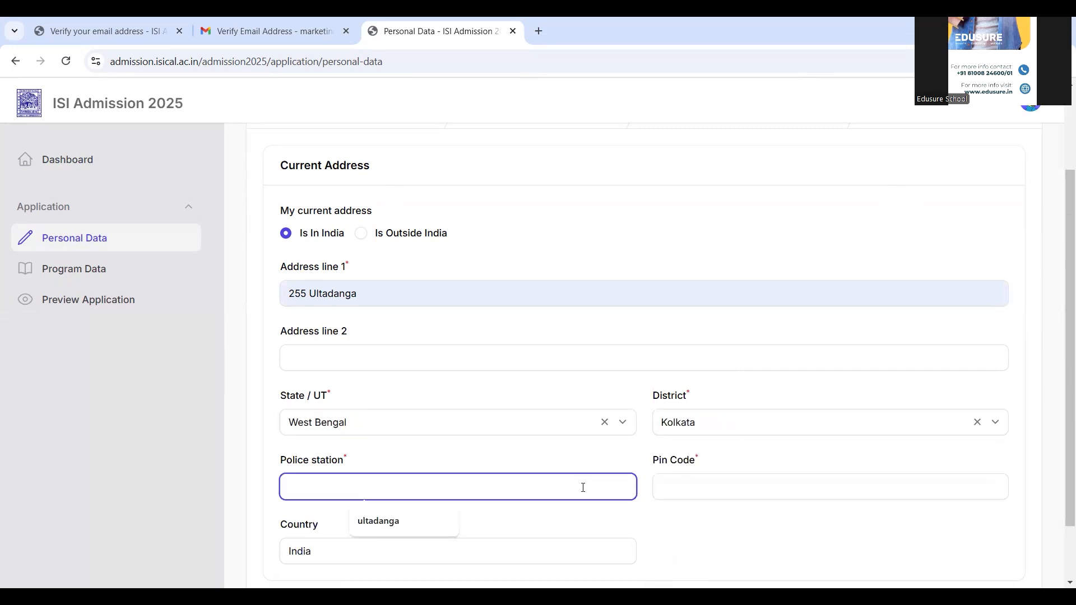
pyautogui.click(414, 522)
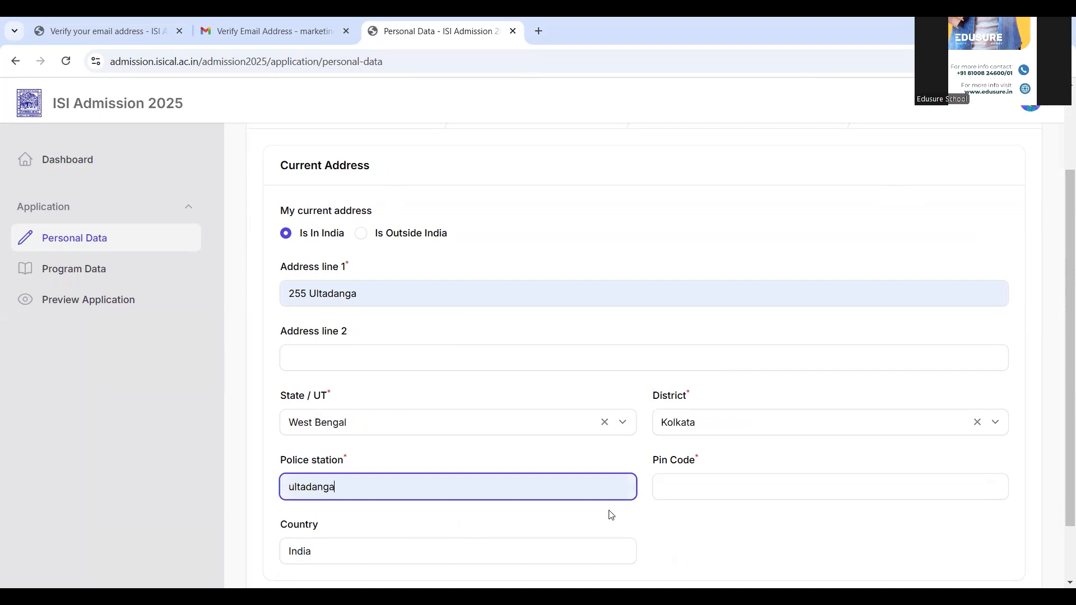
pyautogui.click(685, 491)
pyautogui.write('700')
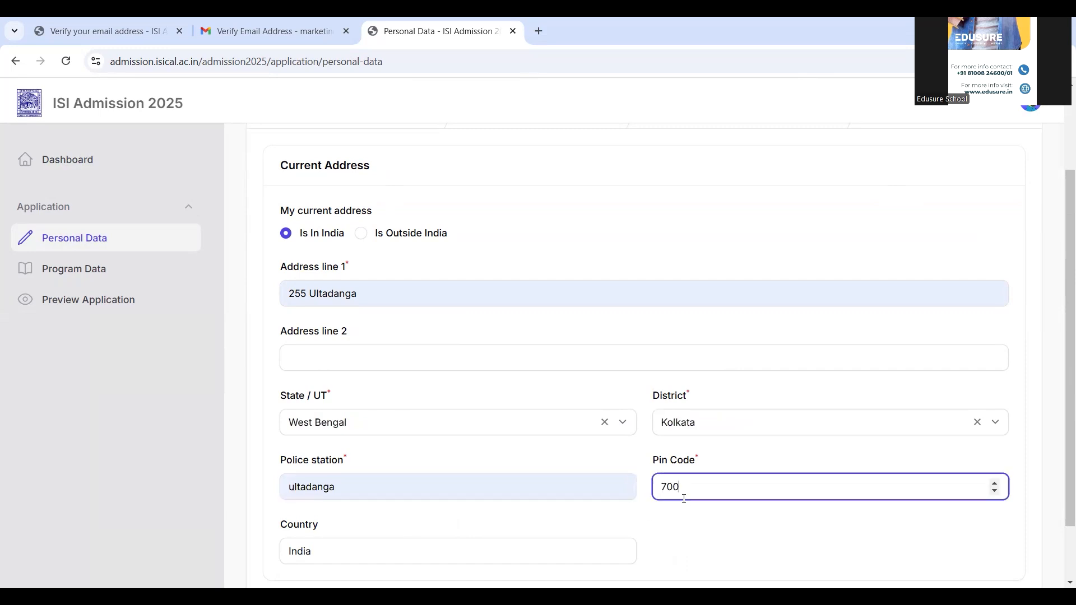
pyautogui.write('022')
pyautogui.scroll(-2, 1061, 324)
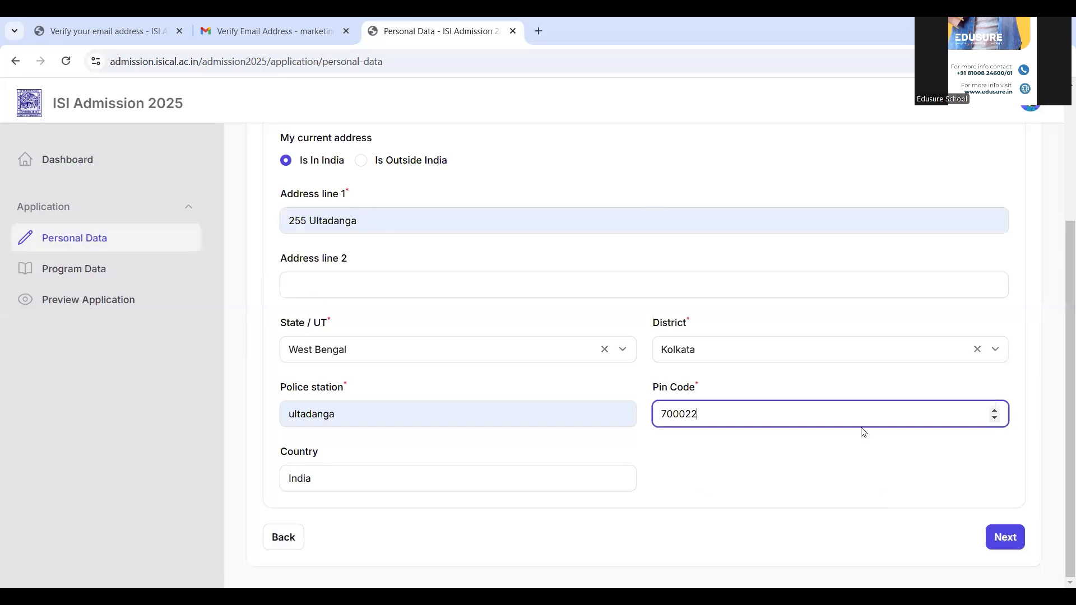
pyautogui.click(1013, 540)
pyautogui.click(1012, 539)
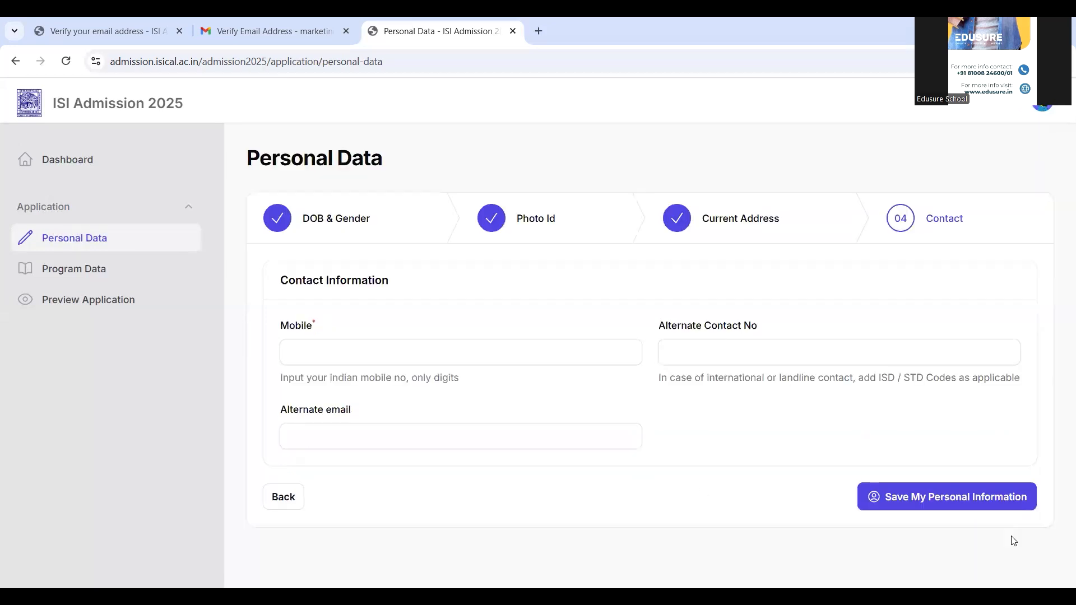
# - Enter the applicant's mobile number, leave the alternate contact number and alternate email blank, and save the personal information
pyautogui.click(324, 349)
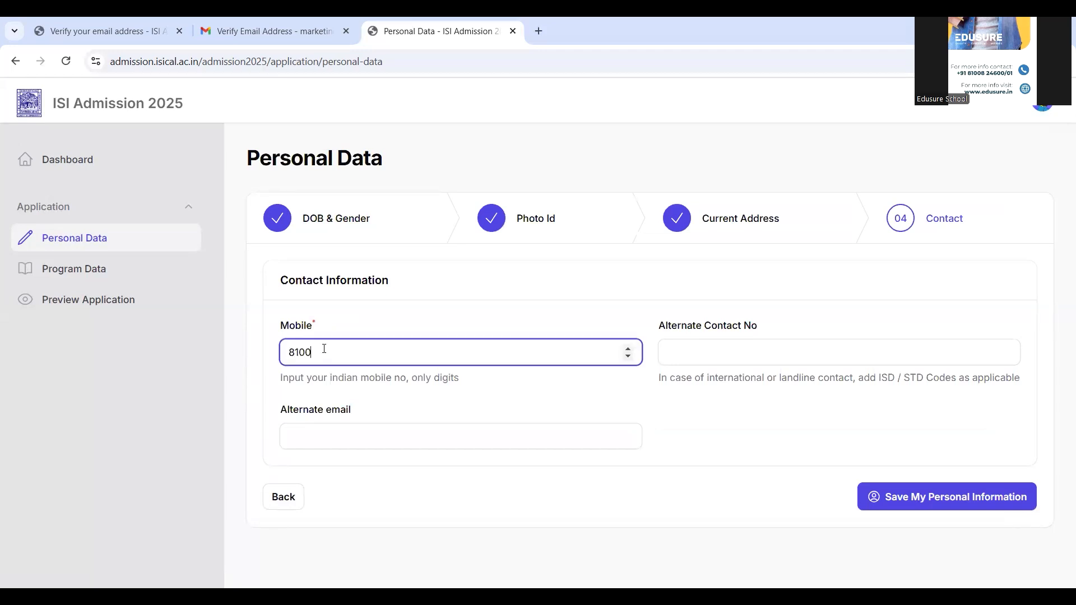
pyautogui.click(693, 346)
pyautogui.click(507, 440)
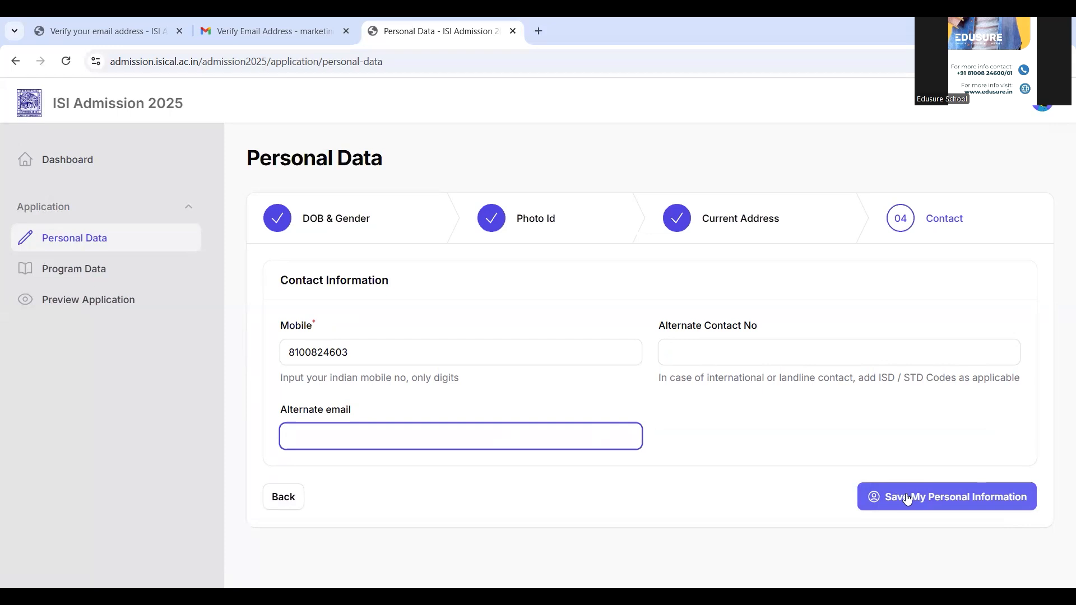
pyautogui.click(907, 497)
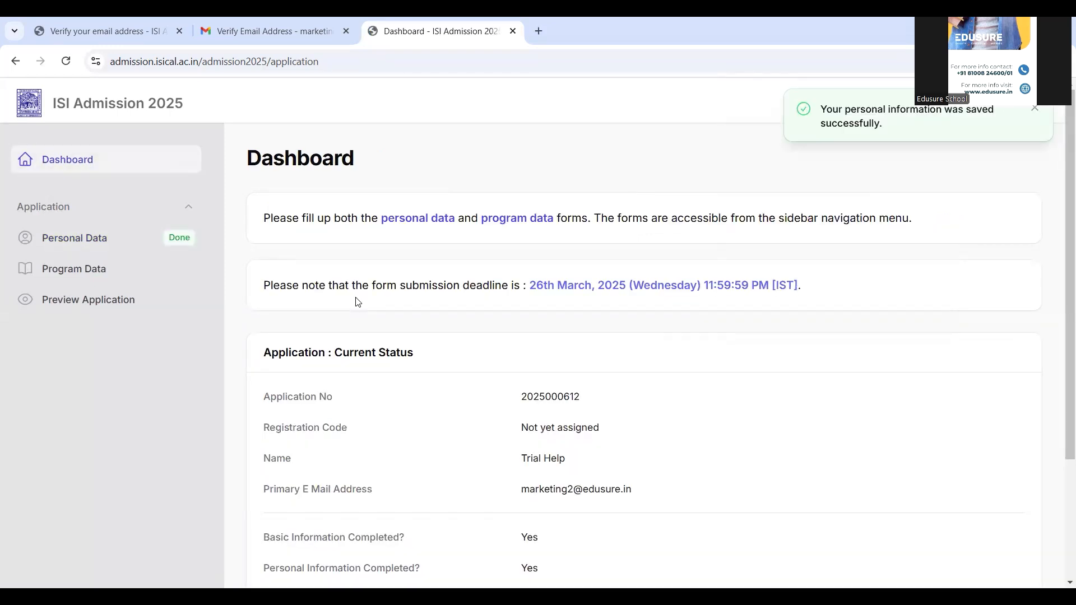
# - Open the Program Data form and choose the Masters group with Master of Science in Quantitative Economics as the program
pyautogui.click(81, 274)
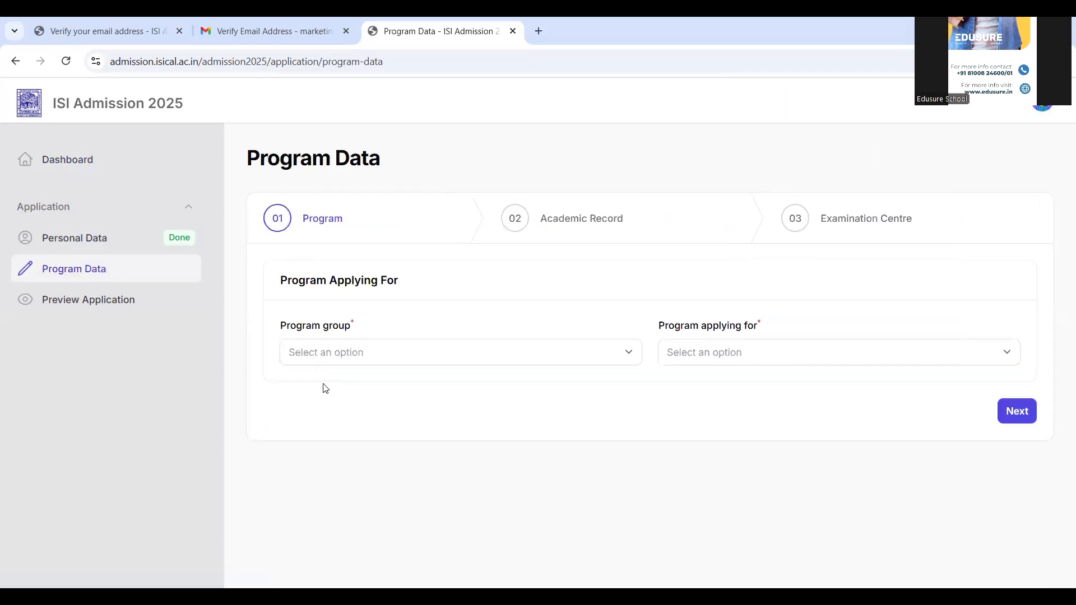
pyautogui.click(355, 352)
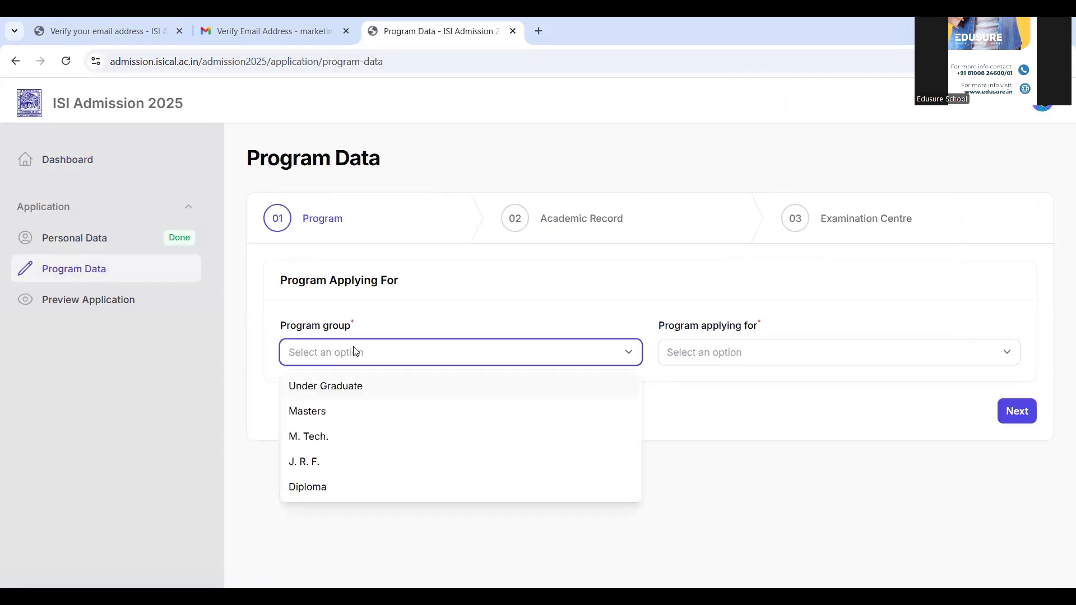
pyautogui.click(317, 414)
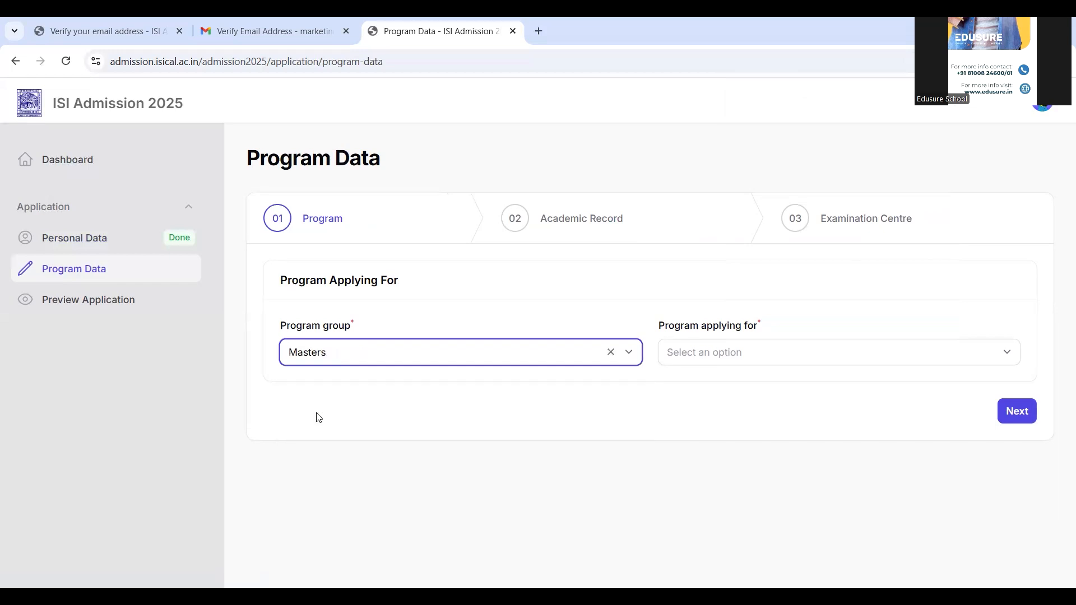
pyautogui.click(777, 355)
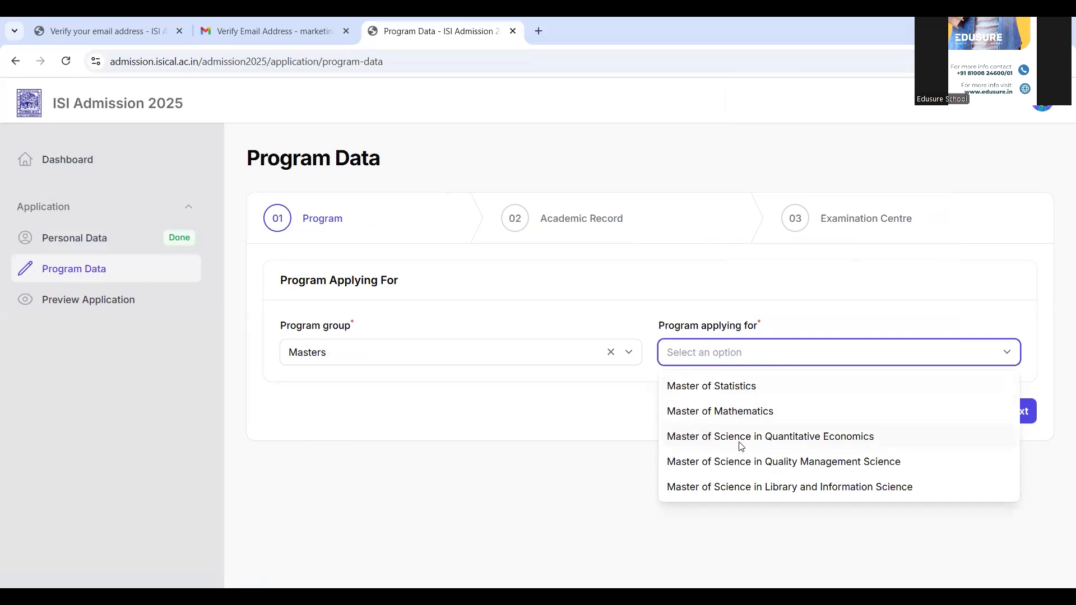
pyautogui.click(741, 447)
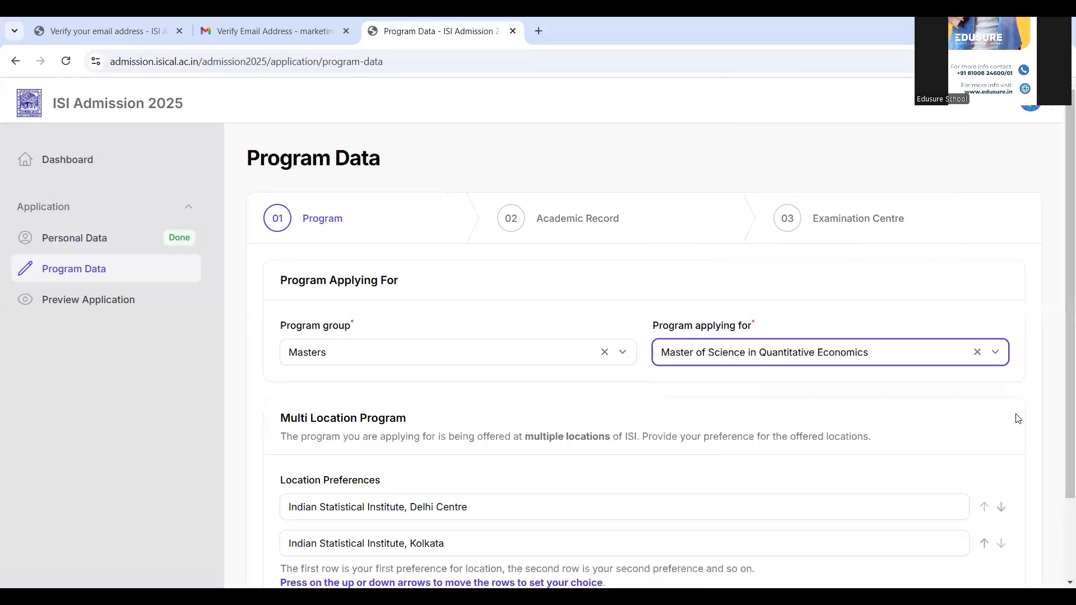
# - Adjust the rank of Indian Statistical Institute, Delhi Centre in the location preferences and continue to the Academic Record stage
pyautogui.scroll(-2, 1061, 331)
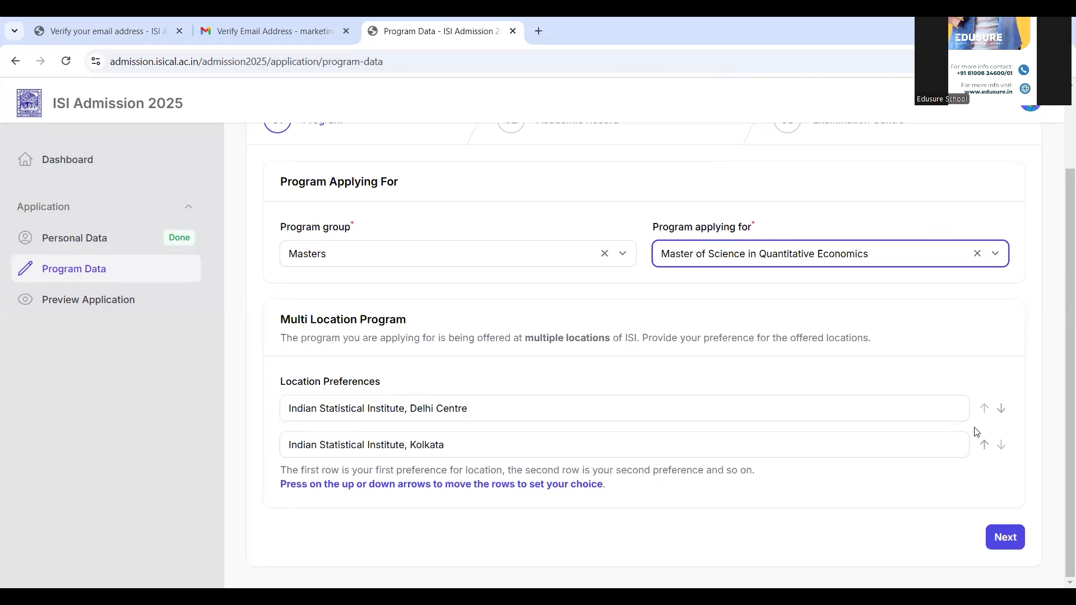
pyautogui.click(985, 414)
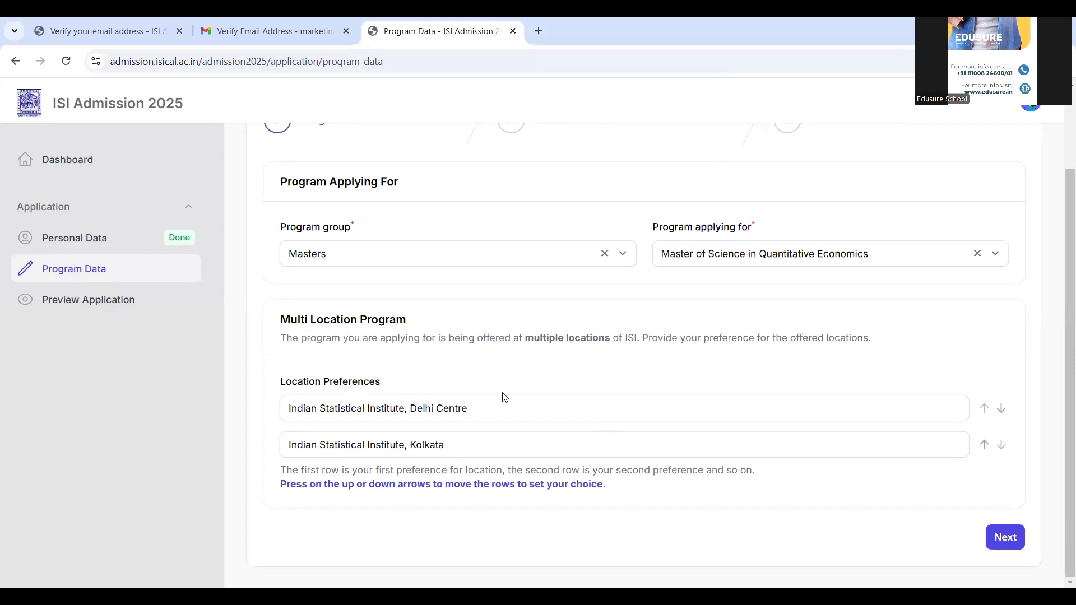
pyautogui.click(1001, 410)
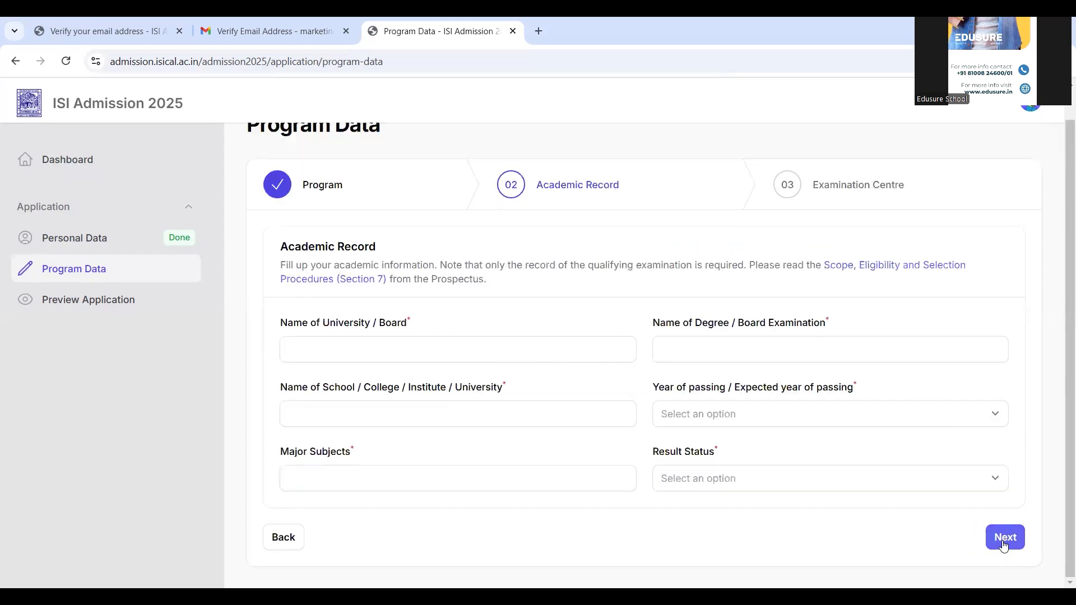
# - Fill in the academic record with university CU, degree BA Economics, and institute THE BGES
pyautogui.click(423, 358)
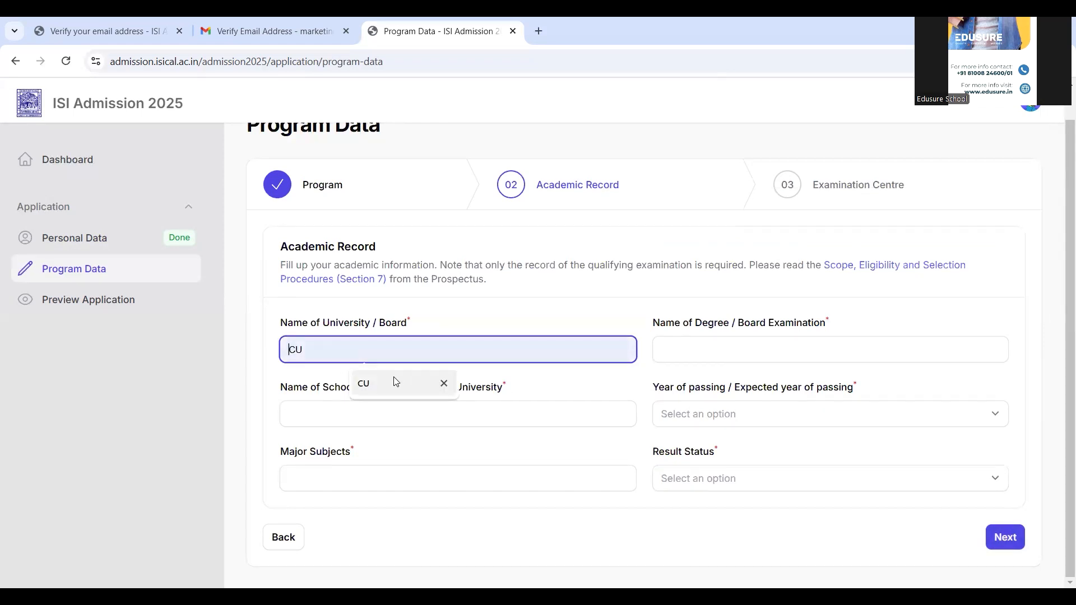
pyautogui.click(396, 383)
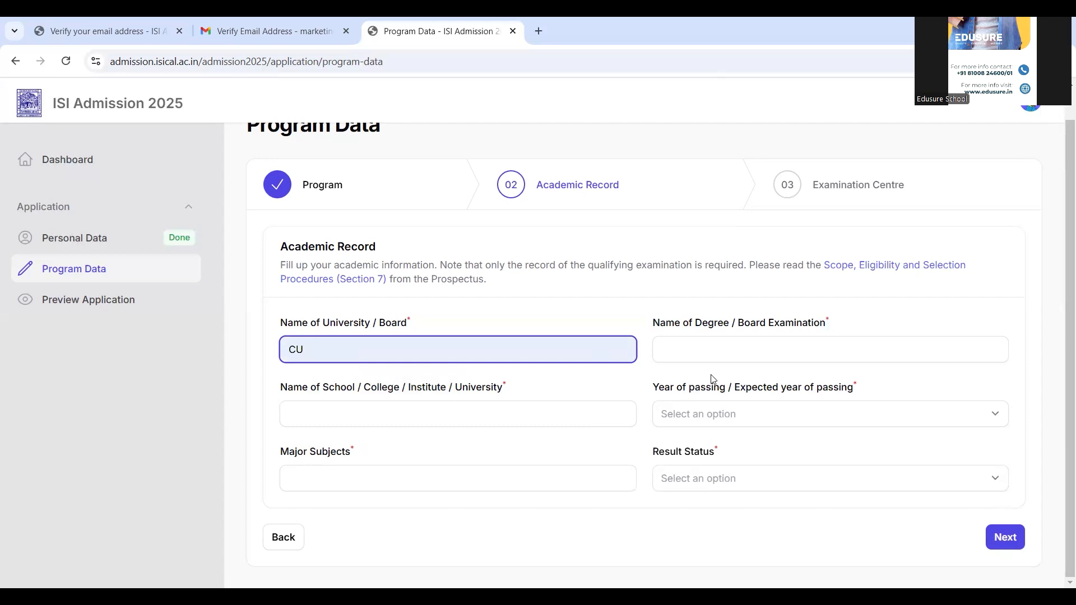
pyautogui.click(722, 347)
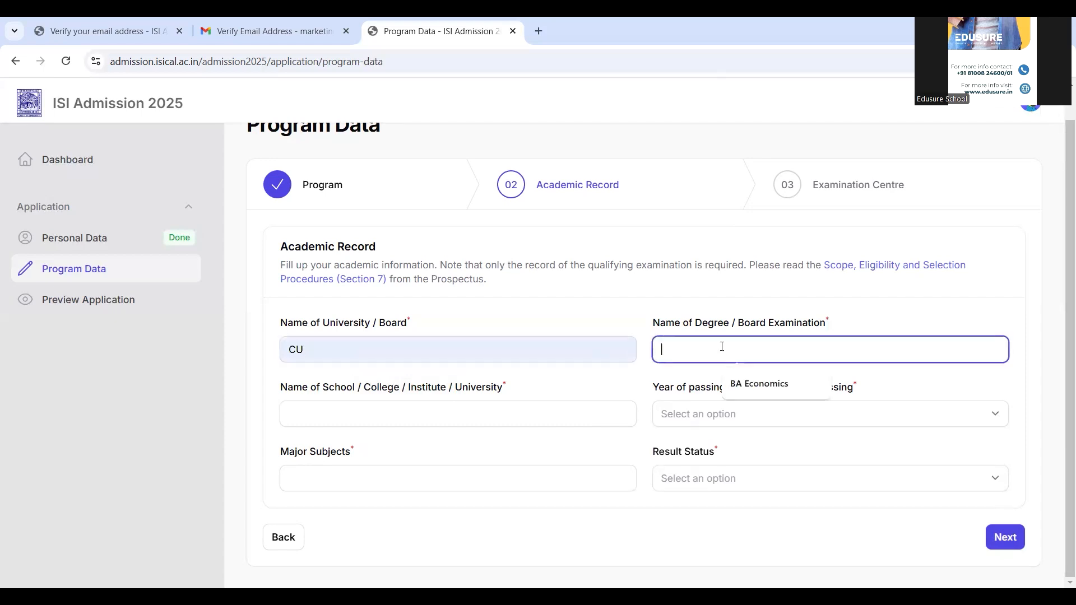
pyautogui.click(749, 384)
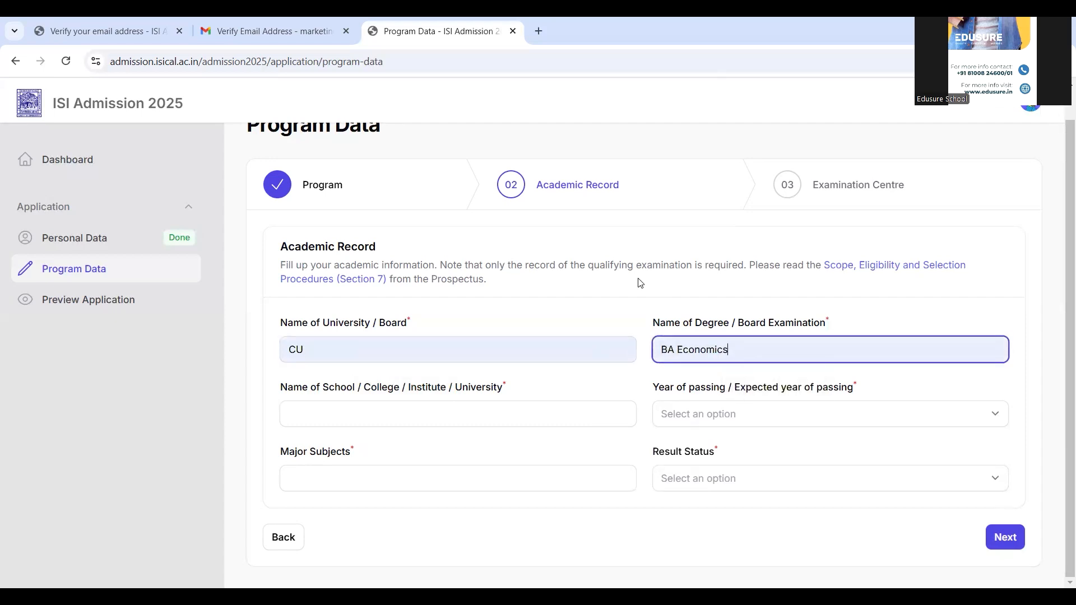
pyautogui.click(473, 411)
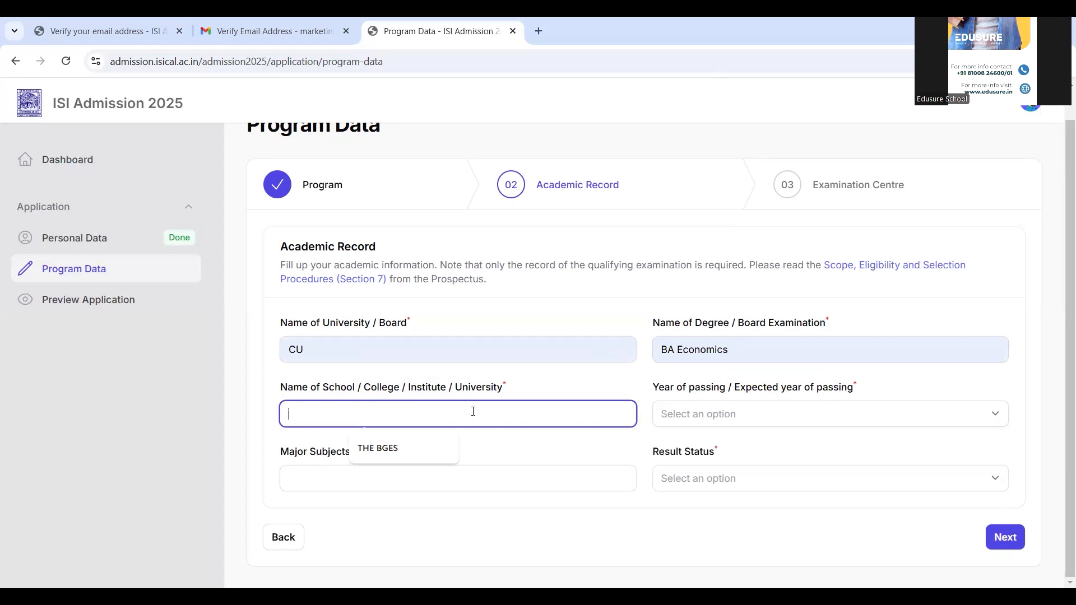
pyautogui.click(374, 454)
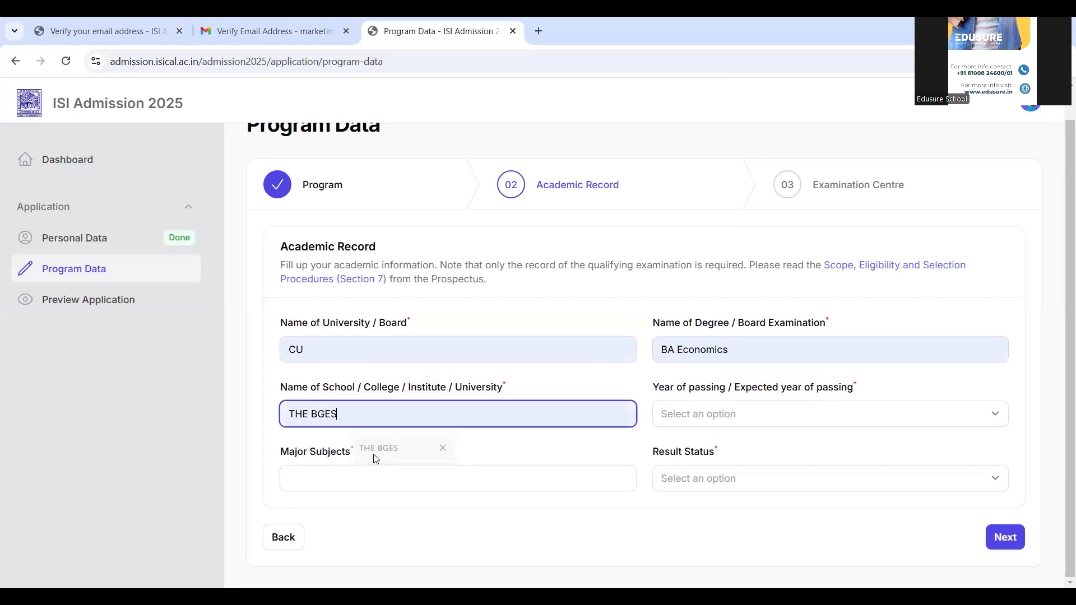
# - Set the year of passing to 2023, the major subject to Economics, and the result status to Result of final examination declared
pyautogui.click(733, 414)
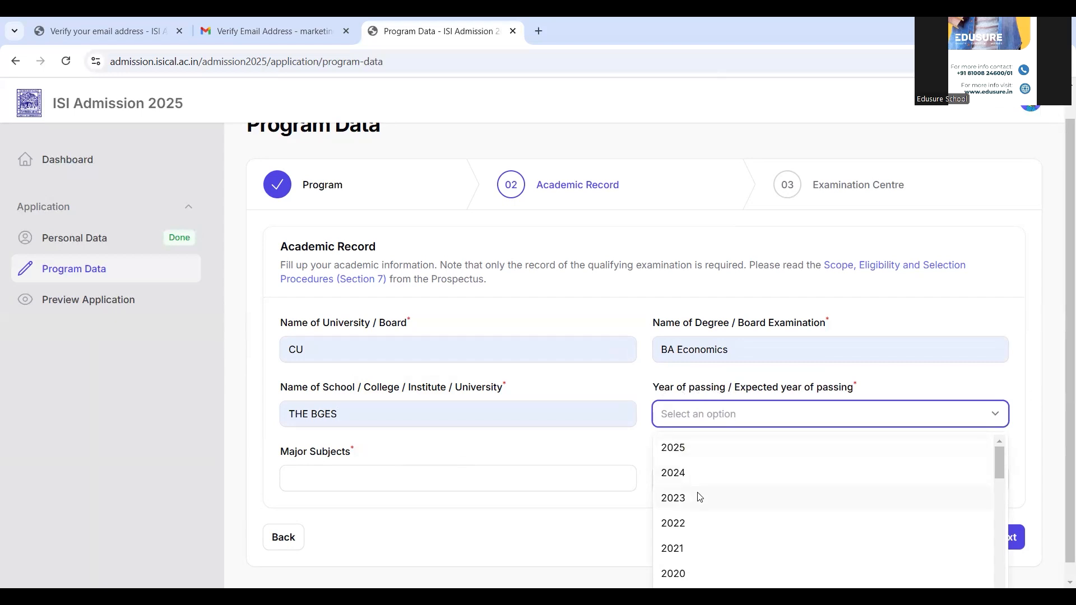
pyautogui.click(673, 498)
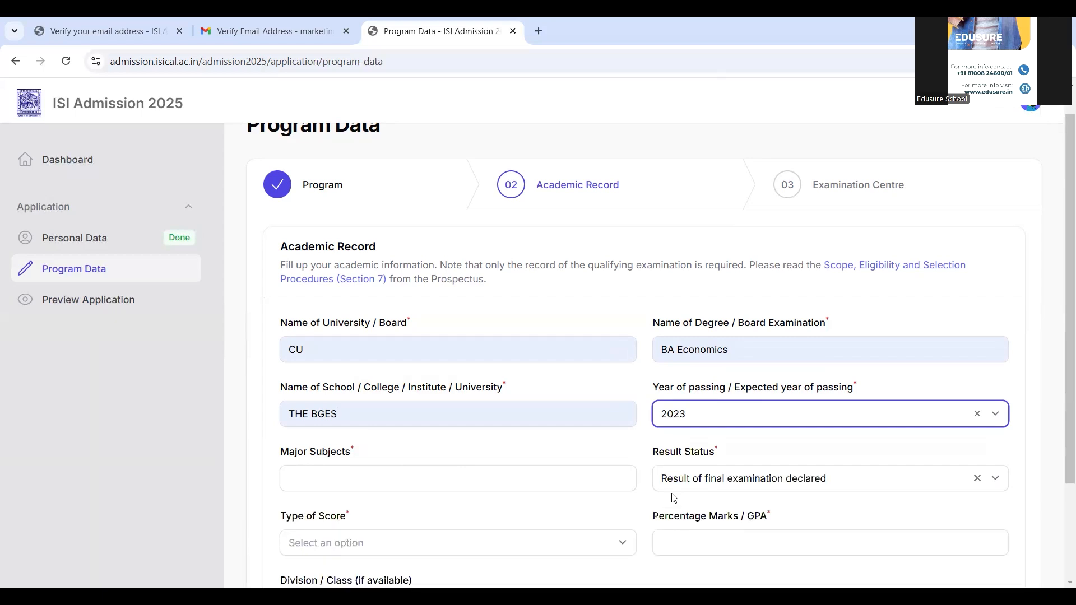
pyautogui.click(437, 475)
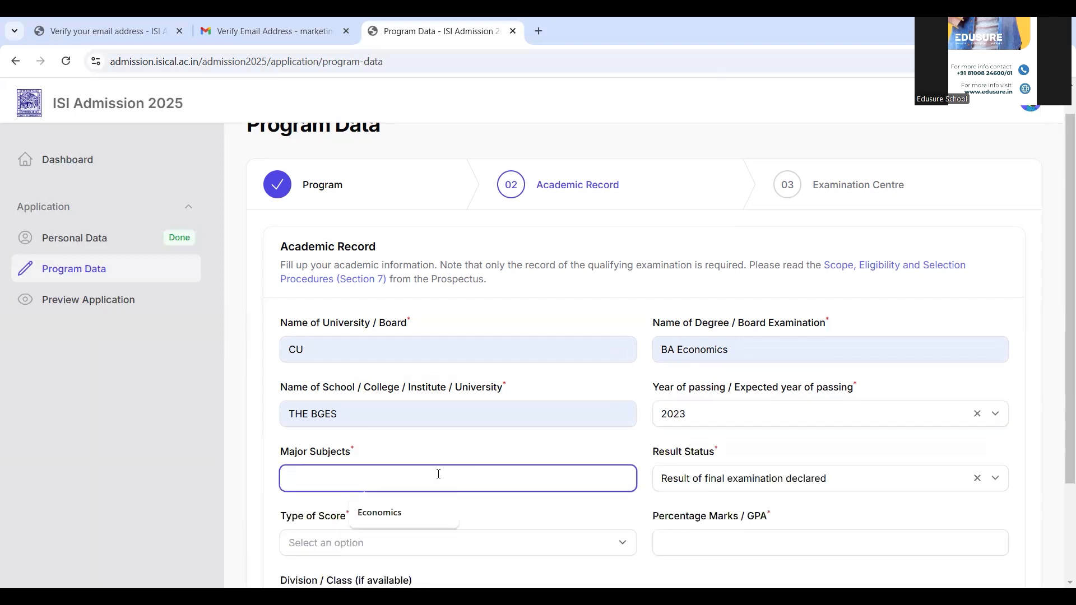
pyautogui.click(390, 515)
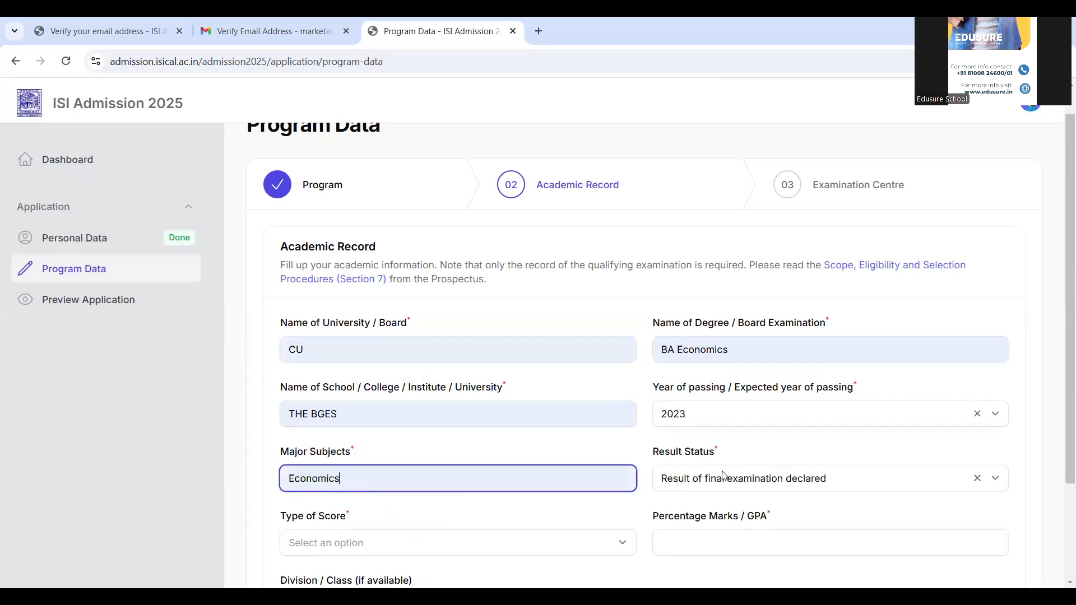
pyautogui.click(792, 479)
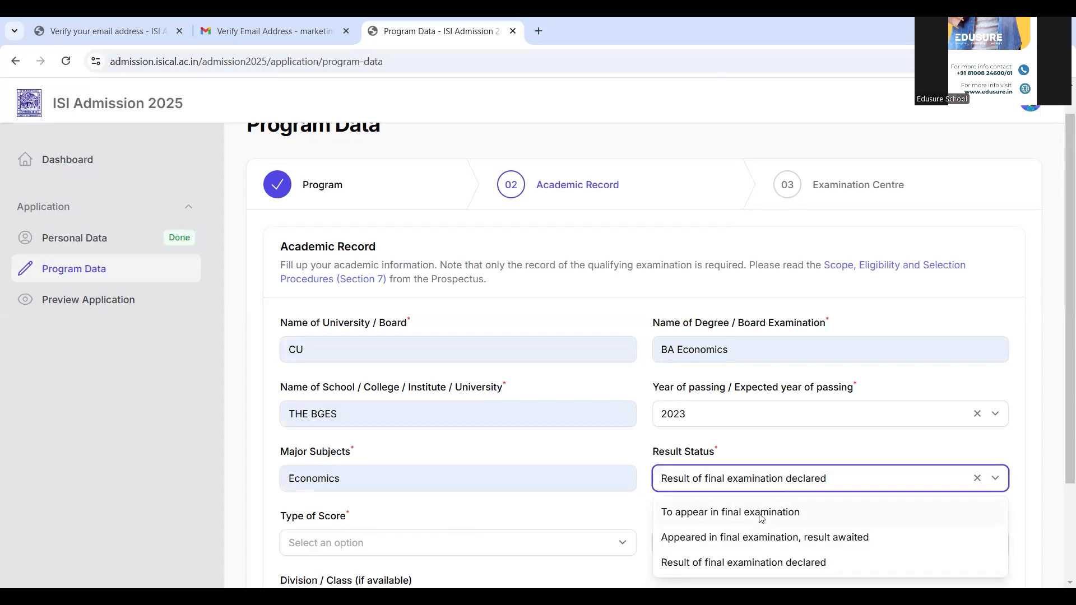
pyautogui.click(755, 562)
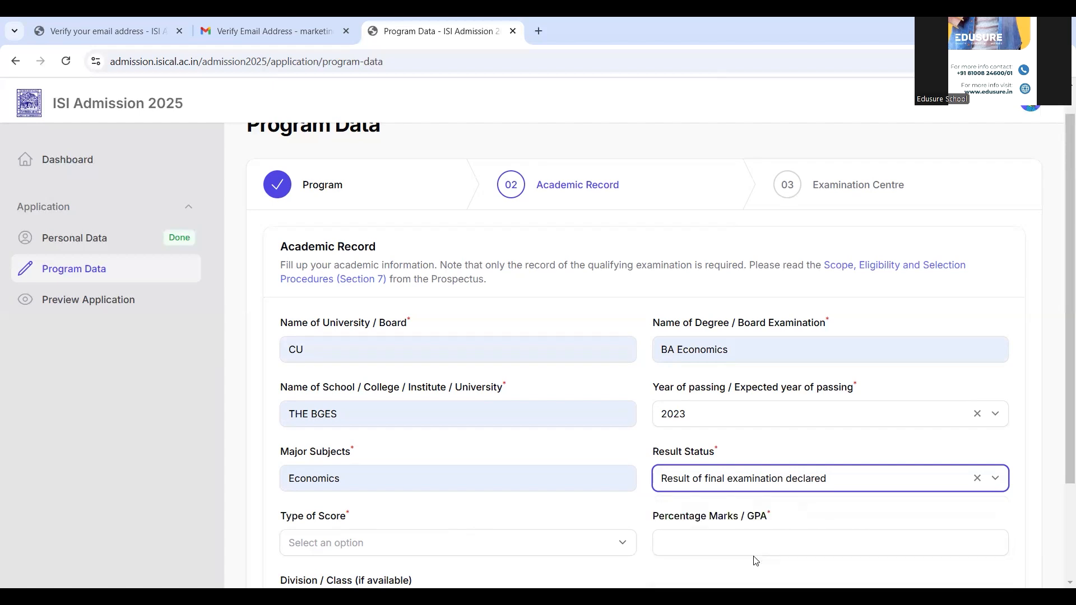
# - Set the type of score to Percentage of Total Marks and enter 62 as the percentage marks
pyautogui.click(485, 543)
pyautogui.scroll(-3, 485, 541)
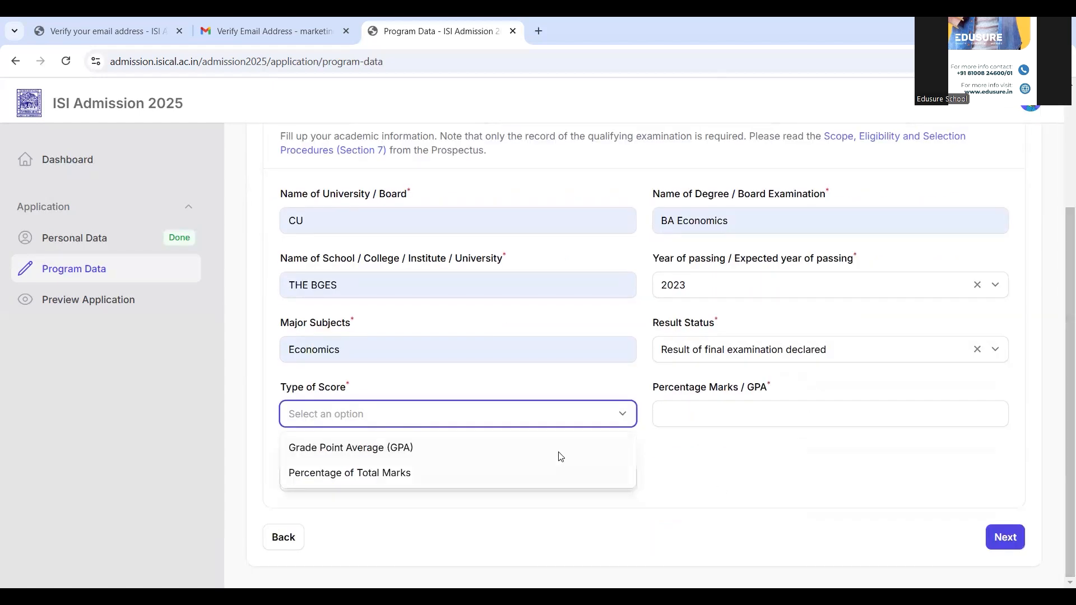
pyautogui.click(514, 474)
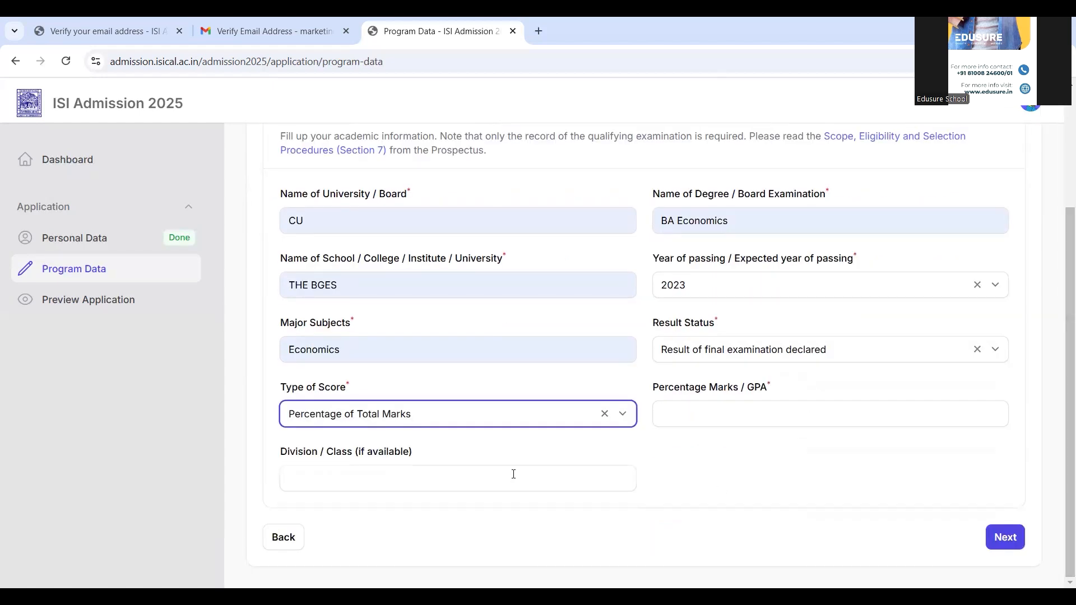
pyautogui.click(738, 414)
pyautogui.write('62')
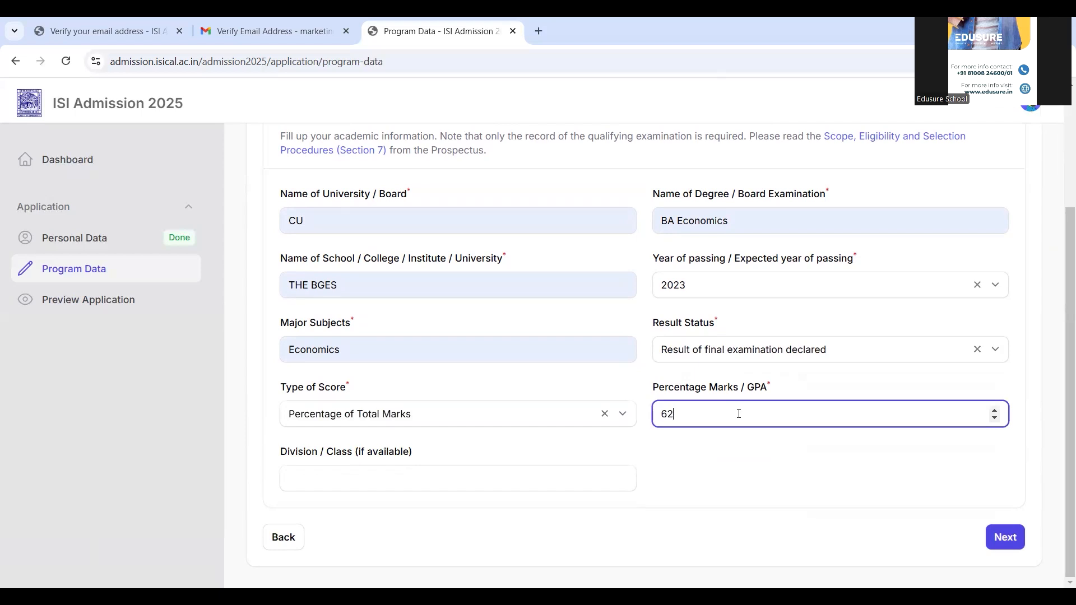
# - Leave the division blank, continue to the Examination Centre stage, and set the first preferred city to Kolkata, West Bengal
pyautogui.click(498, 481)
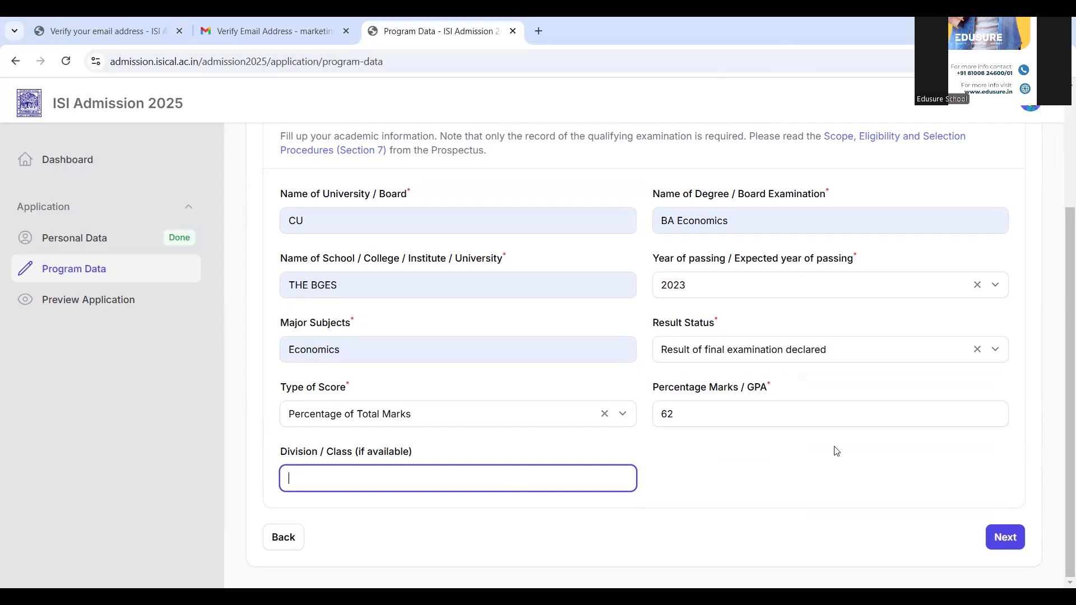
pyautogui.click(1008, 543)
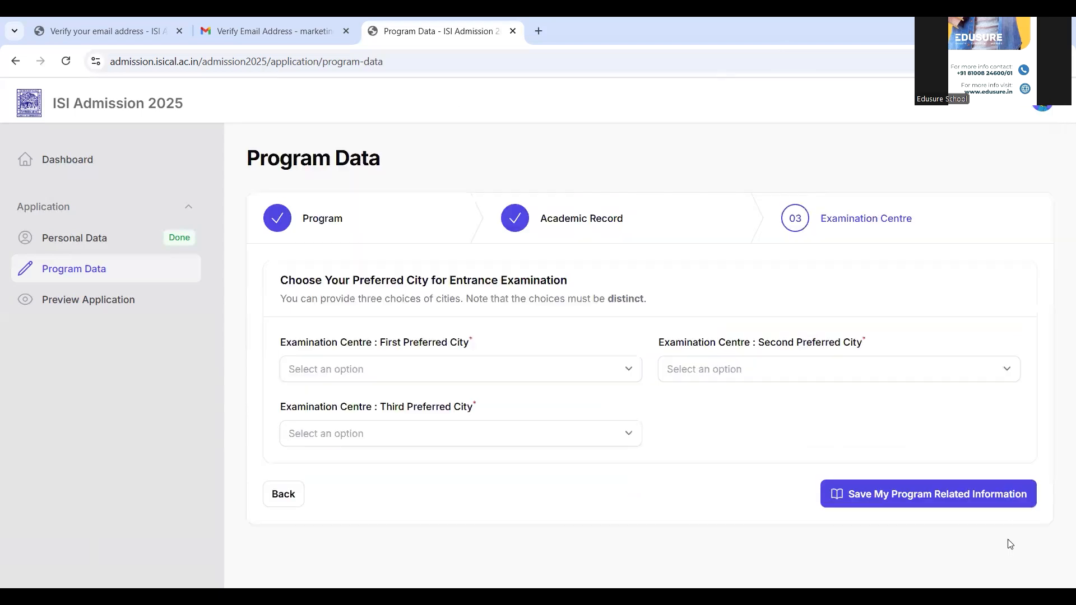
pyautogui.click(440, 379)
pyautogui.write('kol')
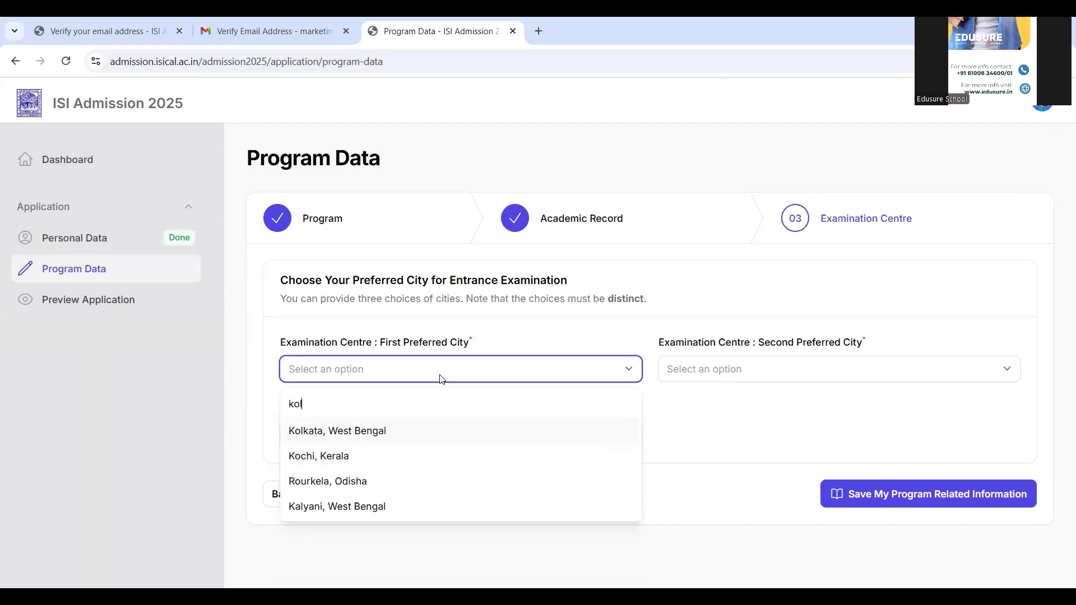
pyautogui.press('Return')
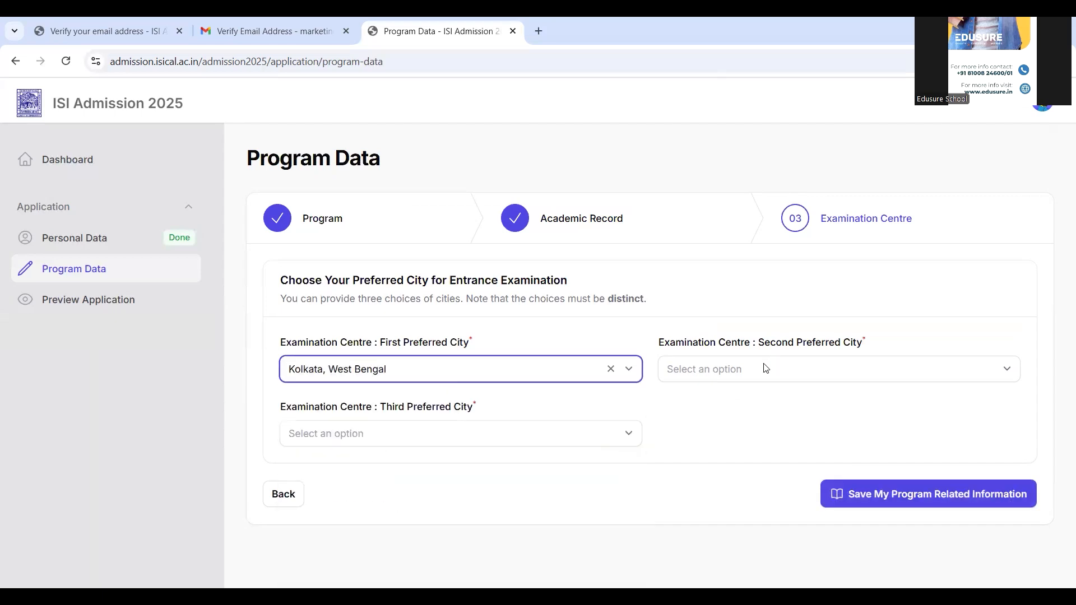
# - Set the second preferred city to Bengaluru, Karnataka and the third to Bhopal, Madhya Pradesh, and save the program-related information
pyautogui.click(765, 368)
pyautogui.click(714, 480)
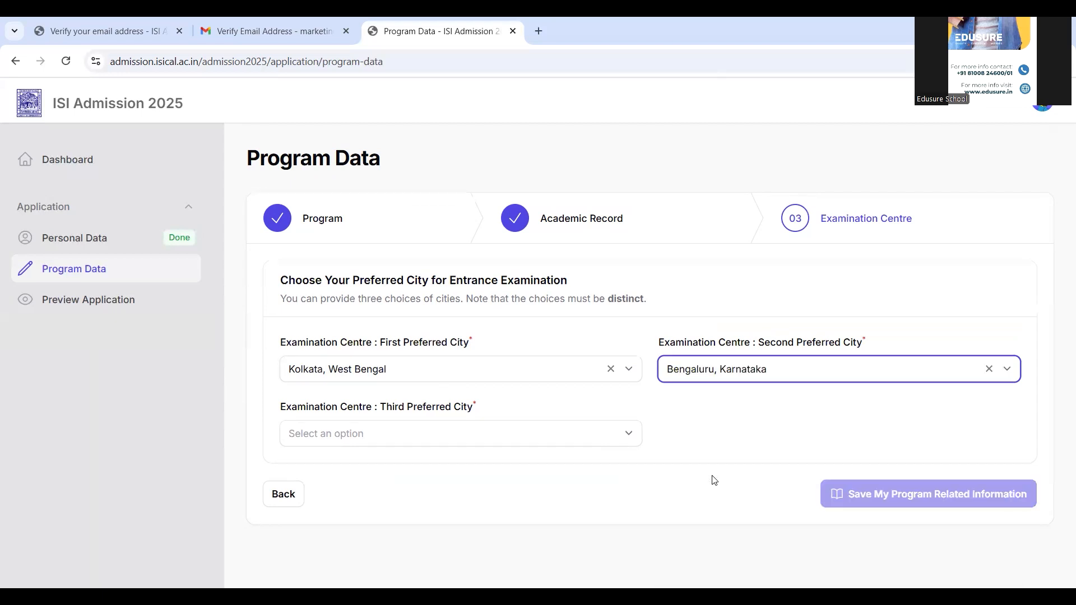
pyautogui.click(573, 434)
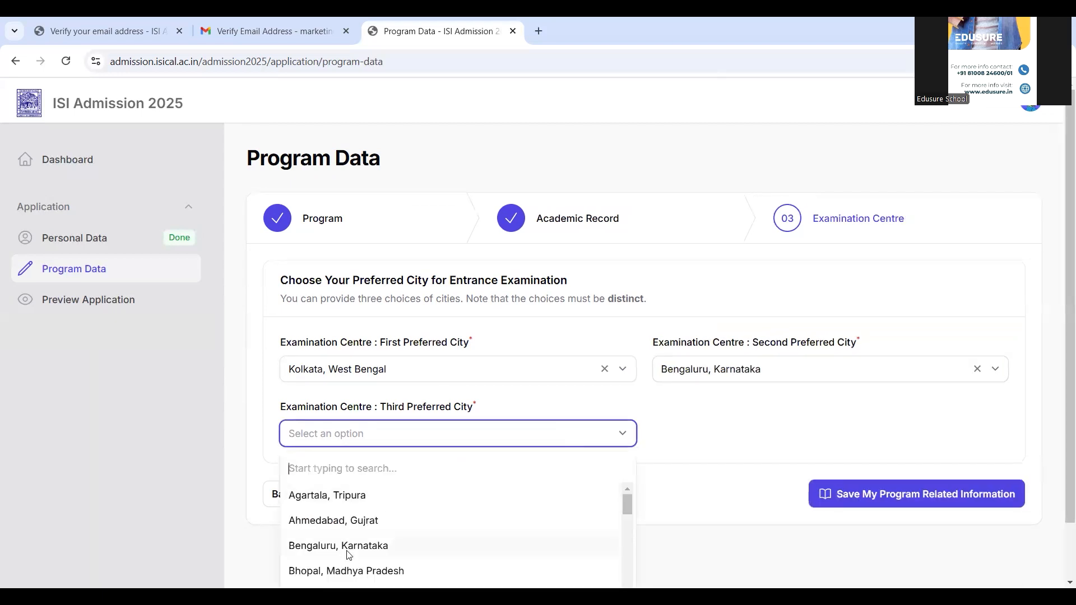
pyautogui.click(346, 571)
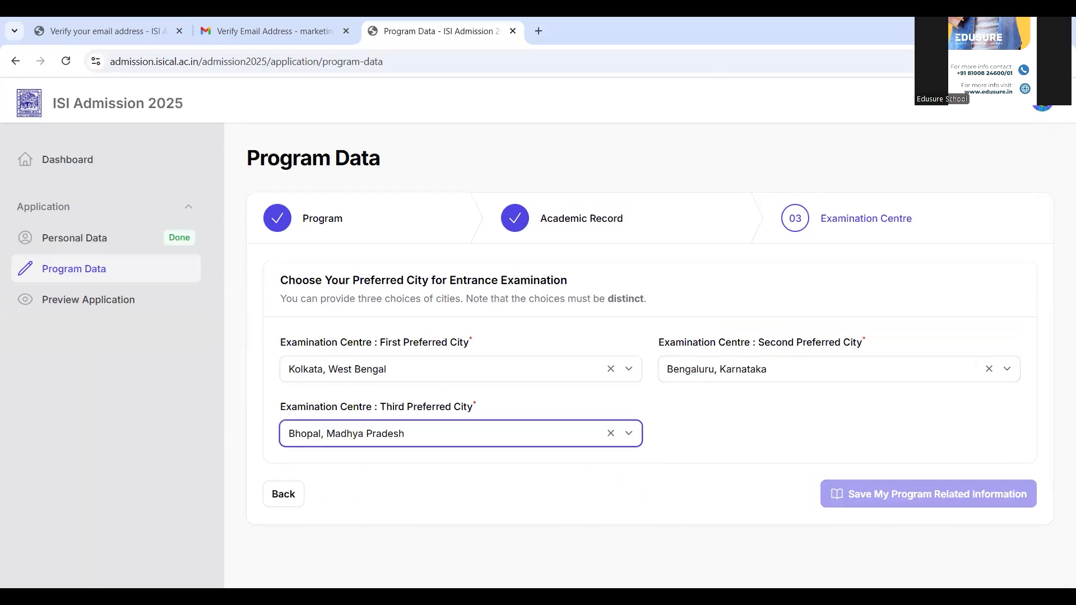
pyautogui.click(914, 498)
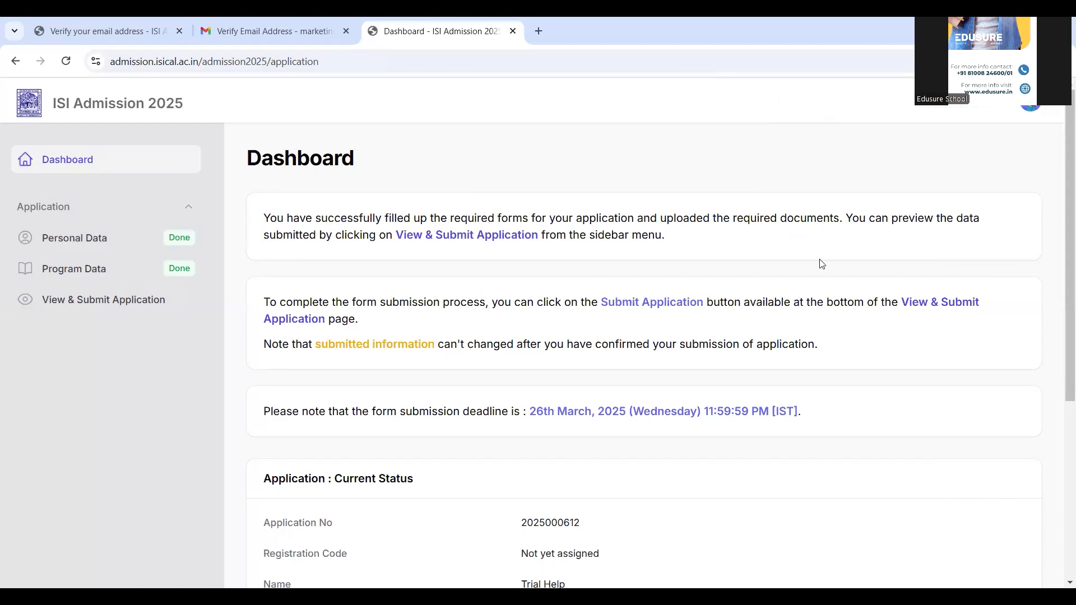
# - Check the application's current status on the dashboard and open the application preview for submission
pyautogui.scroll(-1, 1059, 331)
pyautogui.scroll(-4, 1059, 364)
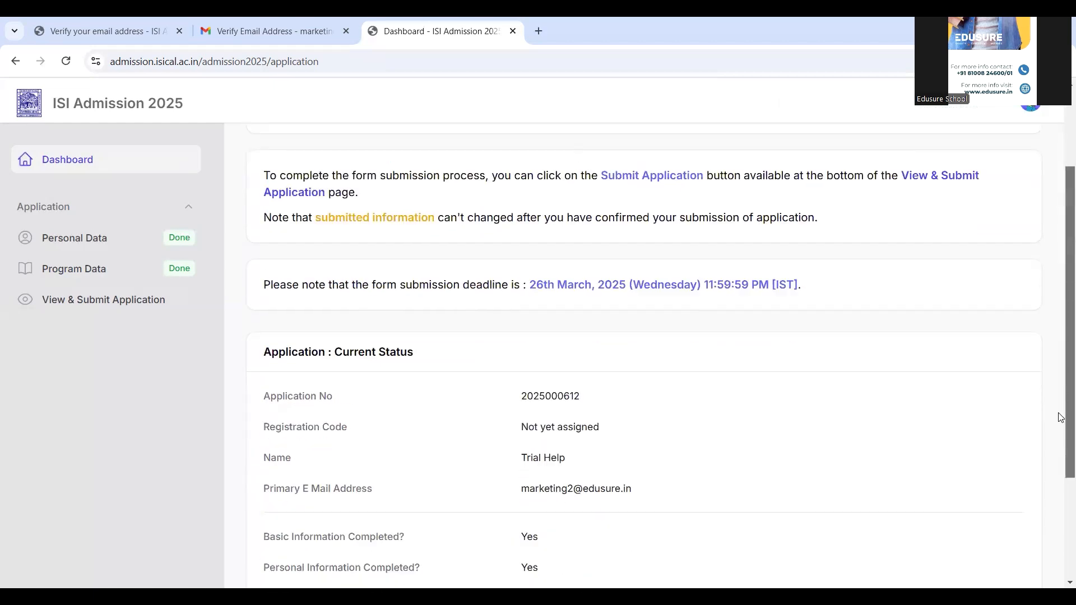
pyautogui.scroll(5, 1045, 303)
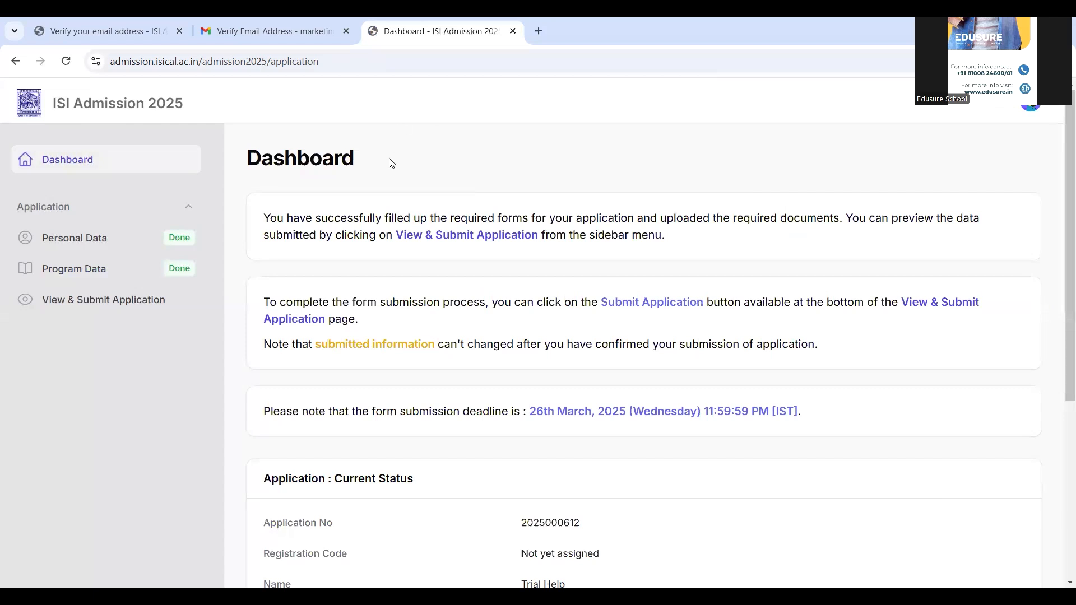
pyautogui.click(408, 237)
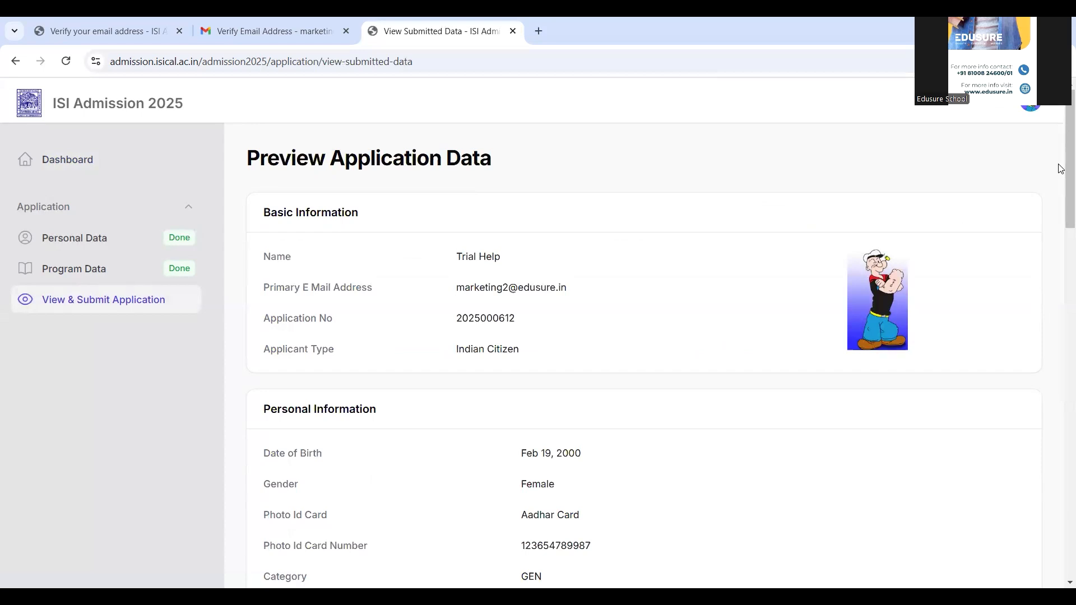
# - Review the application data, accept the declaration, and submit the application with confirmation
pyautogui.scroll(-3, 1061, 185)
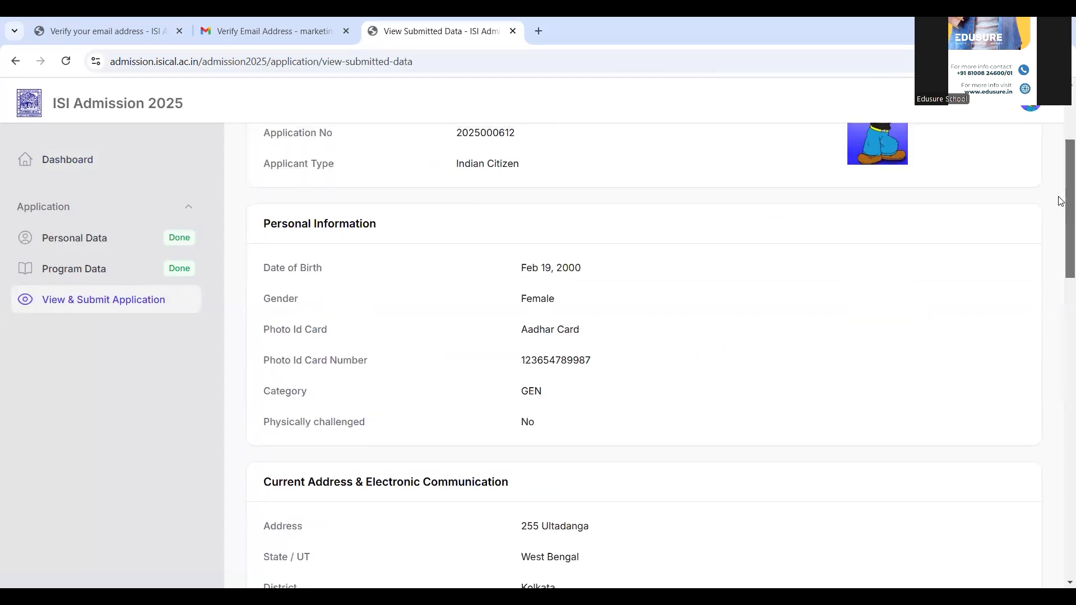
pyautogui.moveTo(1061, 201); pyautogui.dragTo(1061, 518)
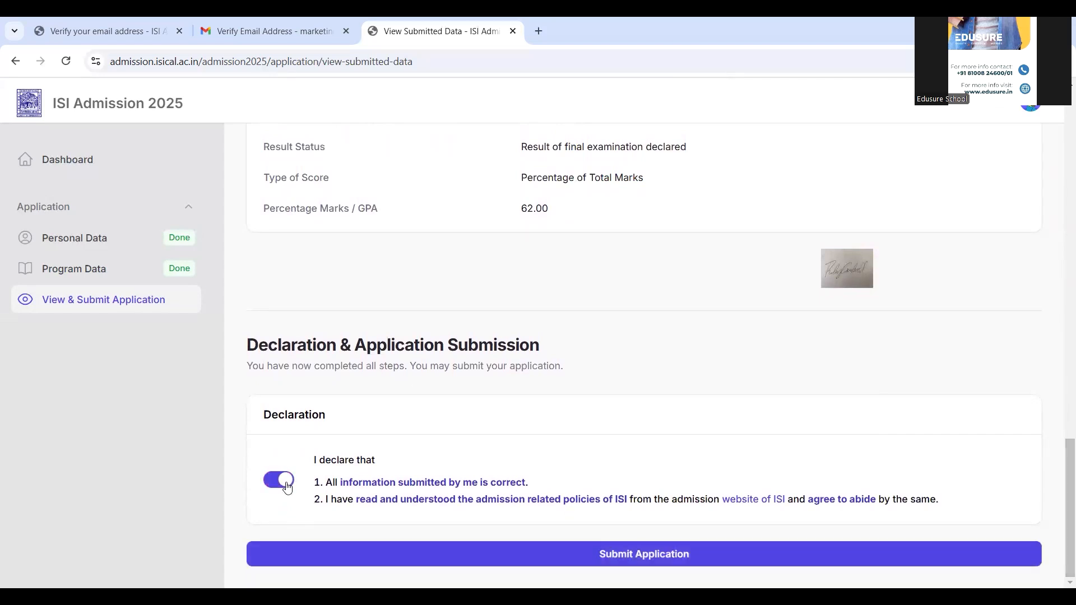
pyautogui.click(416, 563)
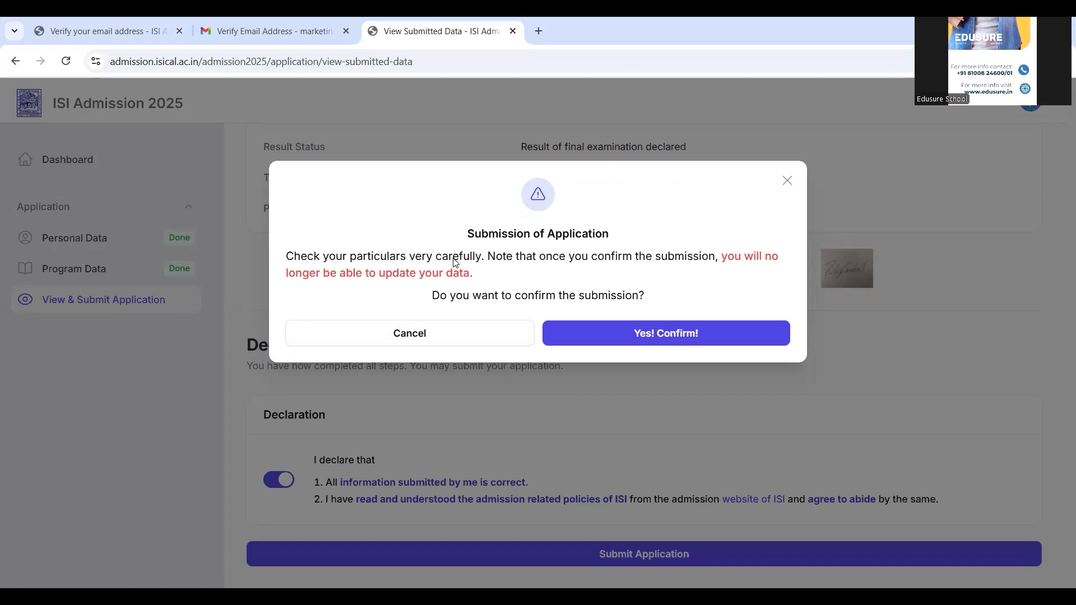
pyautogui.click(616, 334)
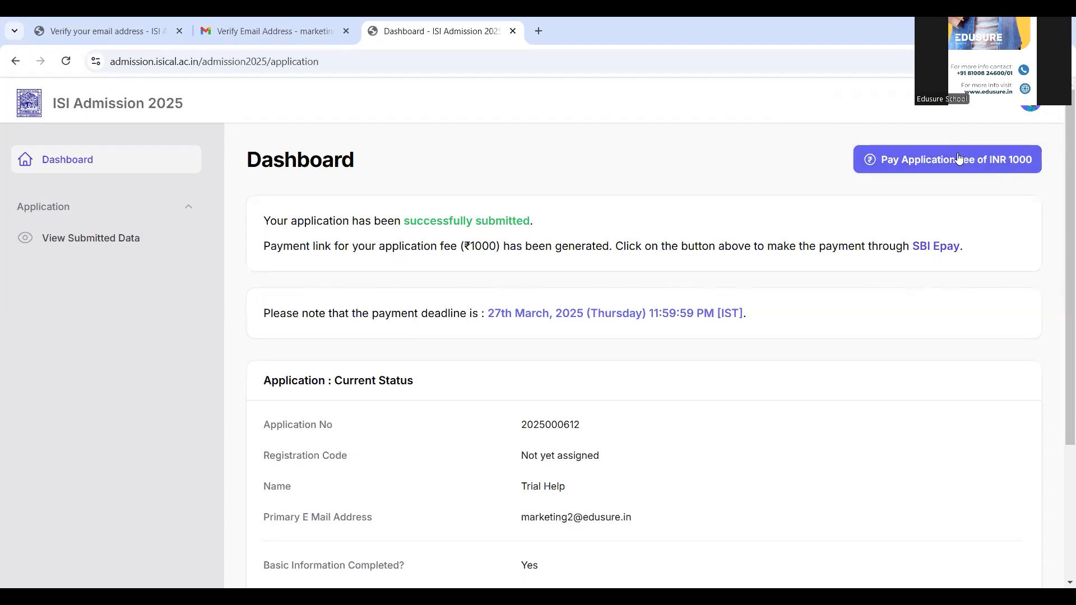
pyautogui.moveTo(1061, 200); pyautogui.dragTo(1051, 150)
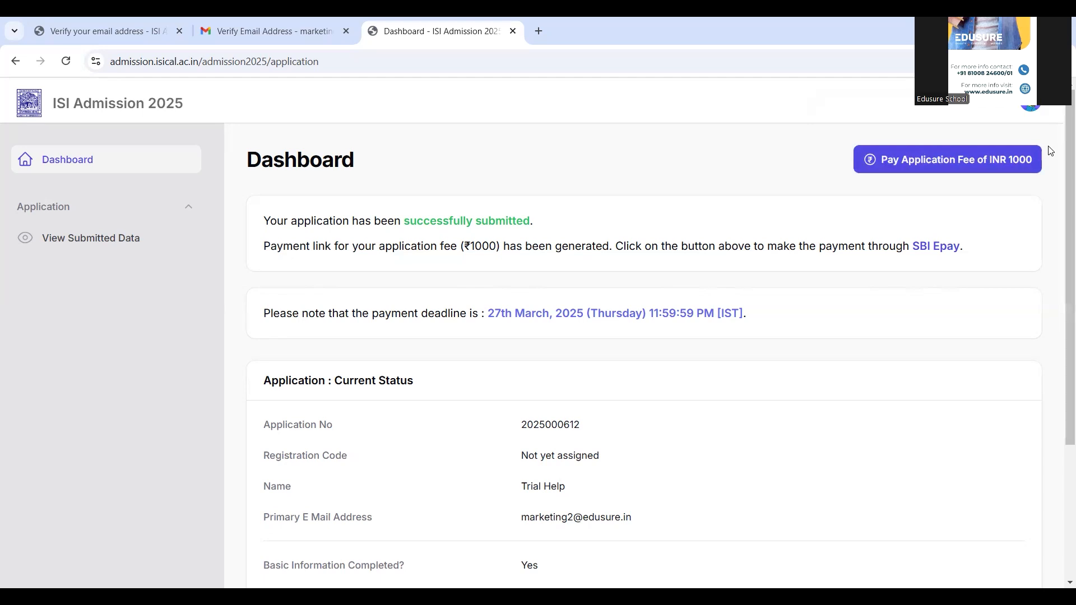